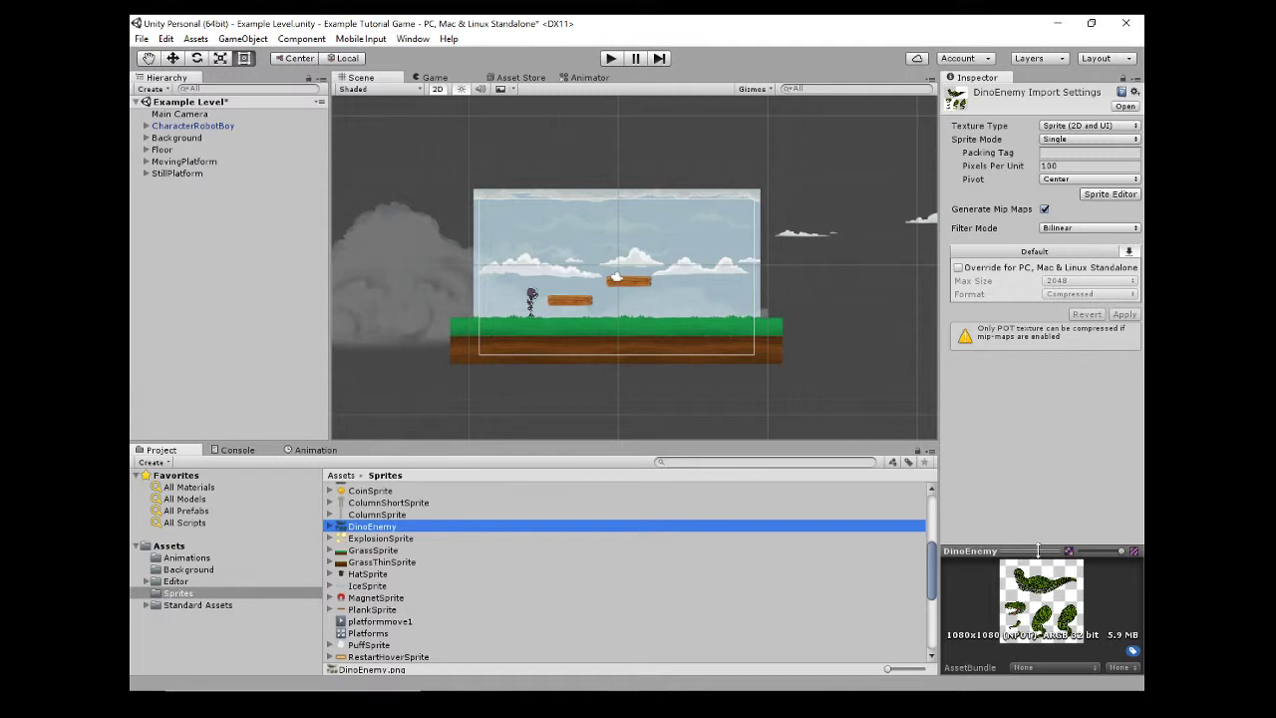
Enlarge the DinoEnemy texture preview and set the texture type to Sprite (2D and UI) with sprite mode Multiple.
{"action": "left_click_drag", "start_coordinate": [1044, 551], "coordinate": [1047, 436]}
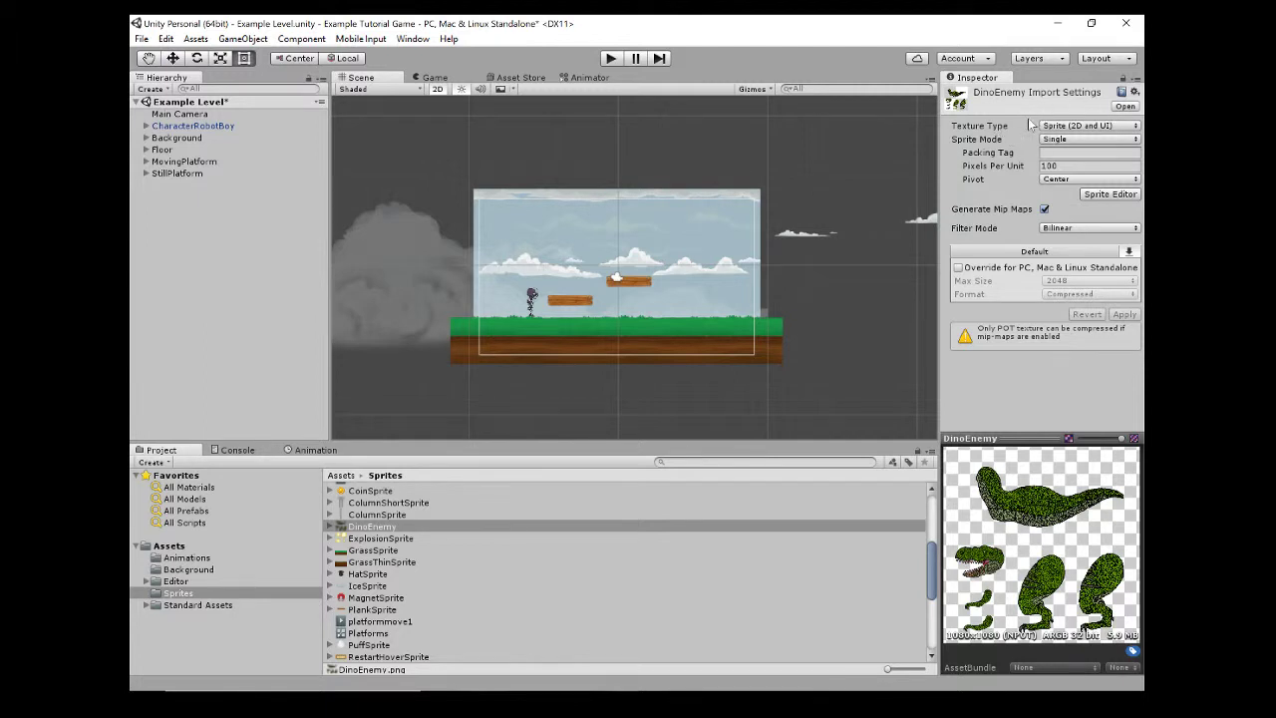
{"action": "left_click", "coordinate": [1061, 126]}
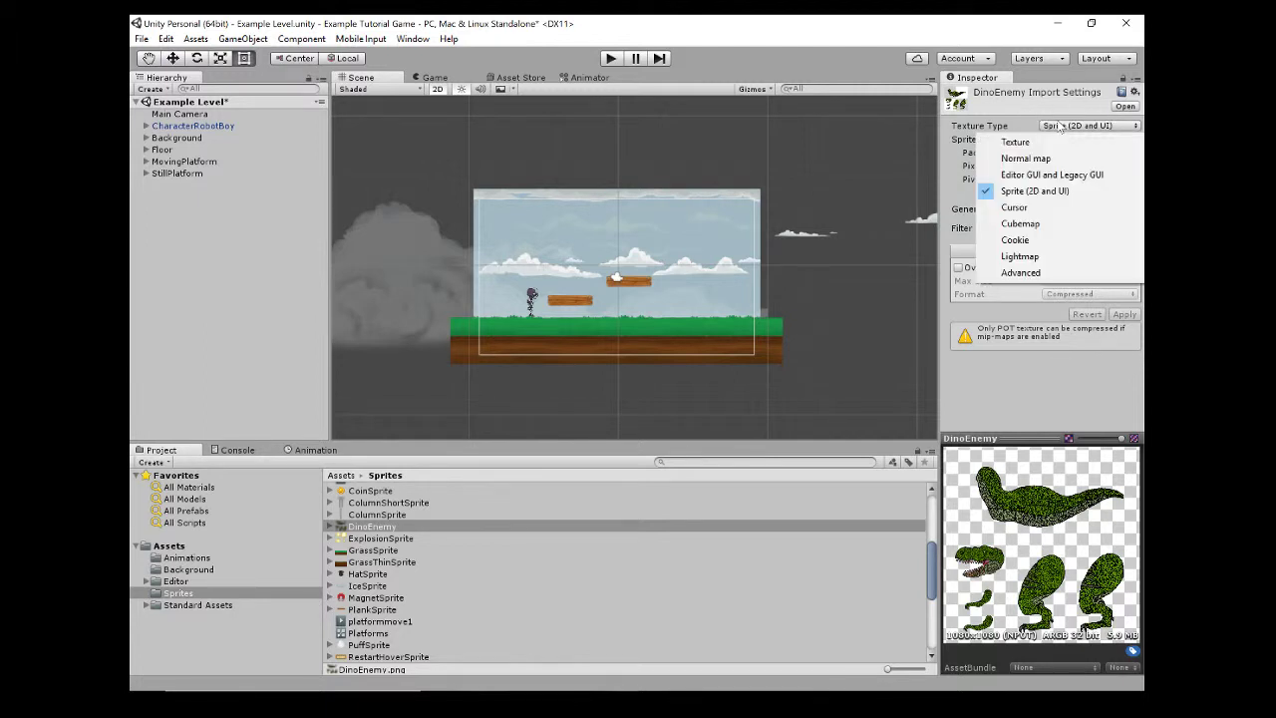
{"action": "left_click", "coordinate": [1032, 190]}
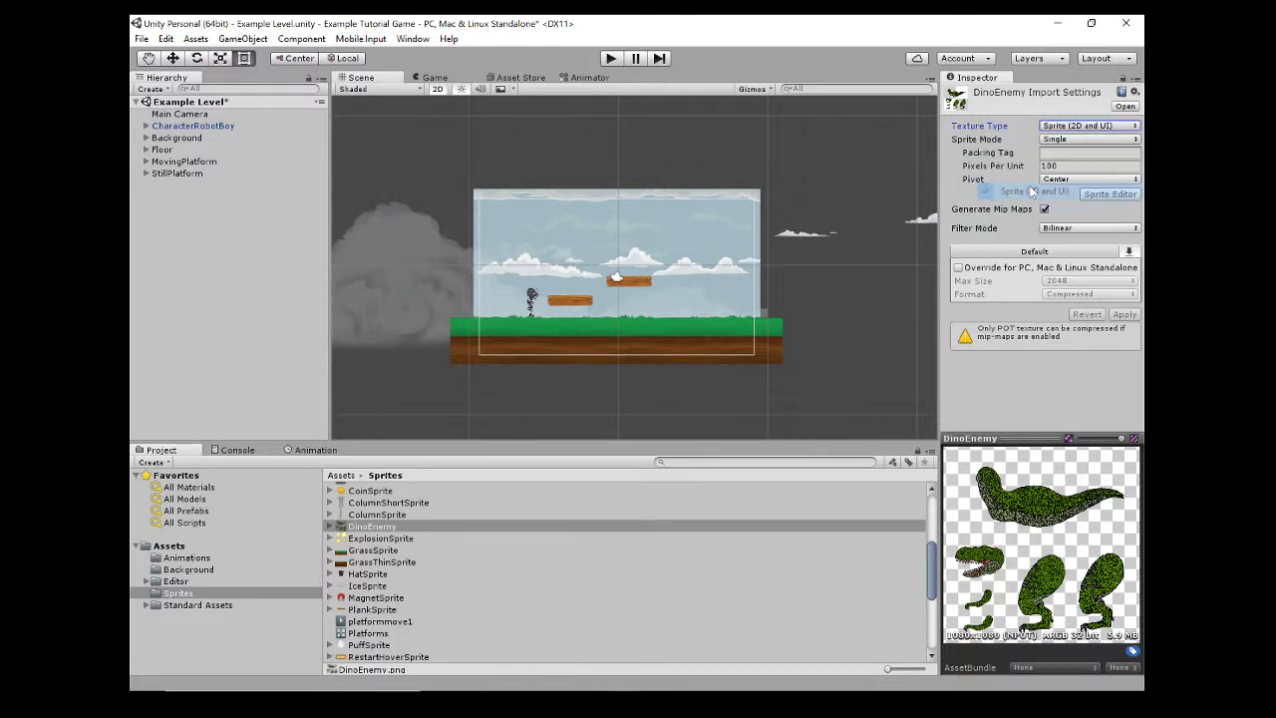
{"action": "left_click", "coordinate": [1062, 140]}
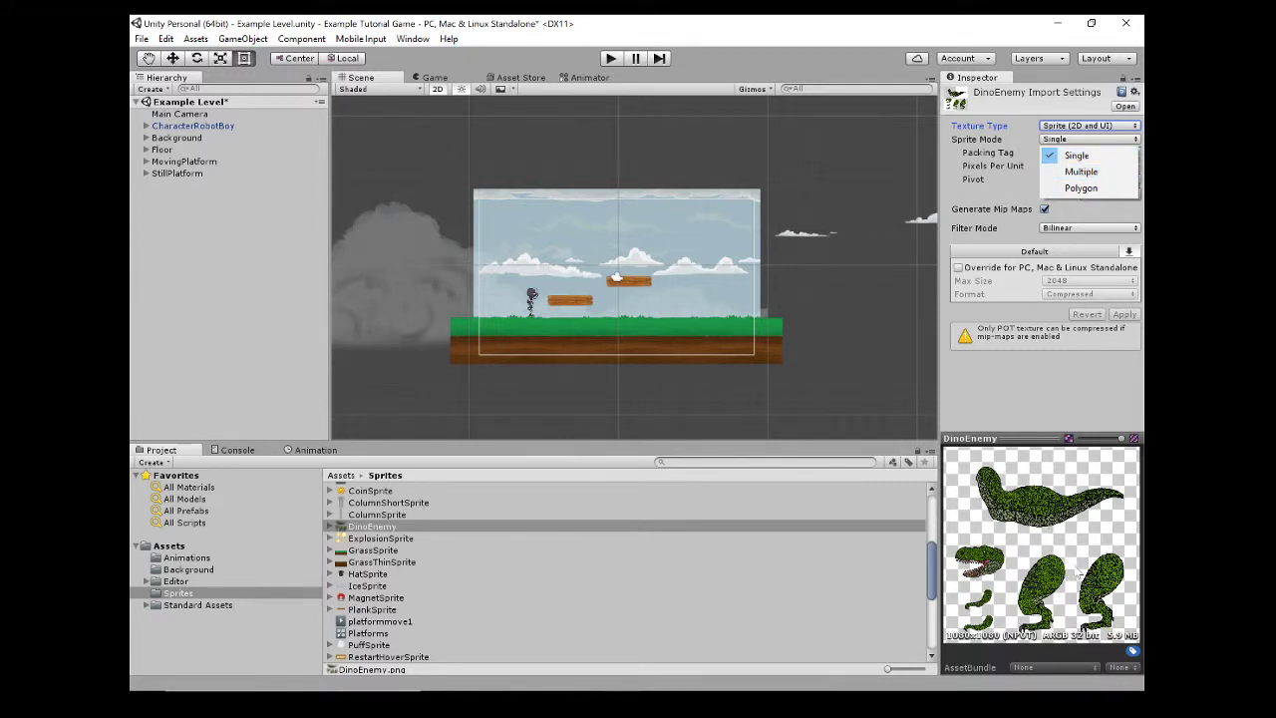
{"action": "left_click", "coordinate": [1093, 179]}
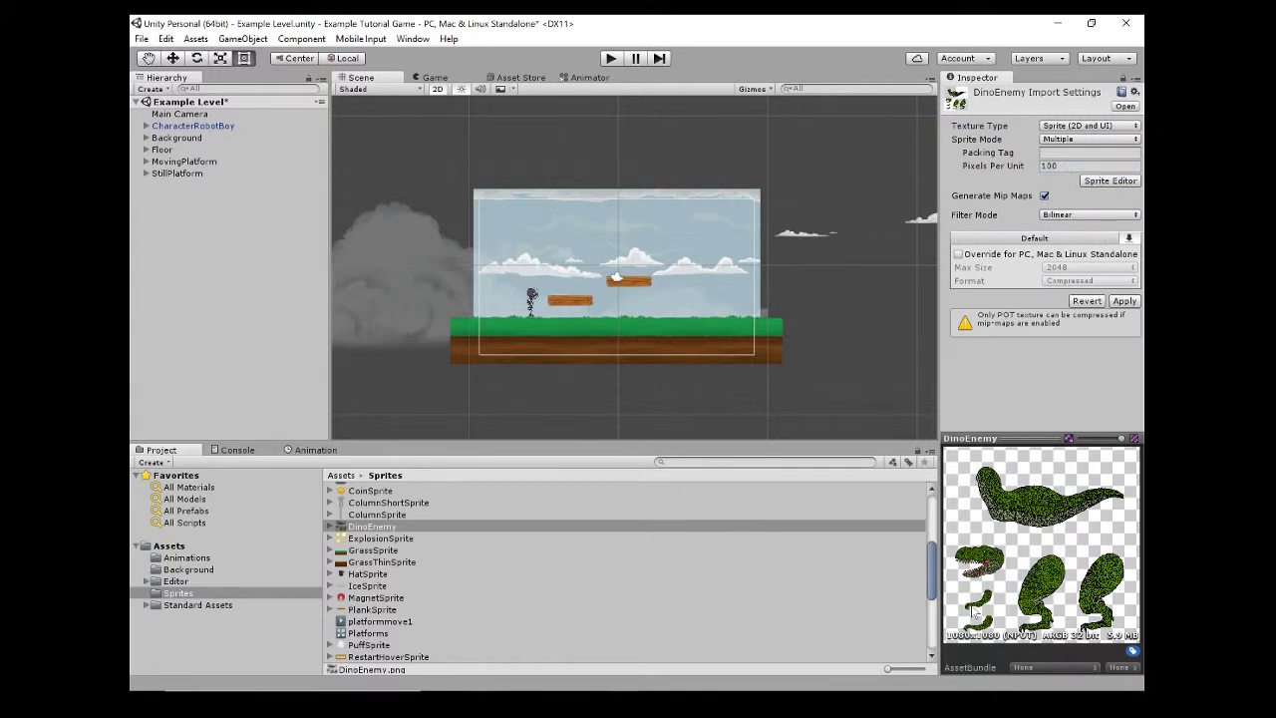
Apply the import settings and slice the sheet in the Sprite Editor with type Automatic, pivot Center and method Delete Existing.
{"action": "left_click", "coordinate": [1110, 181]}
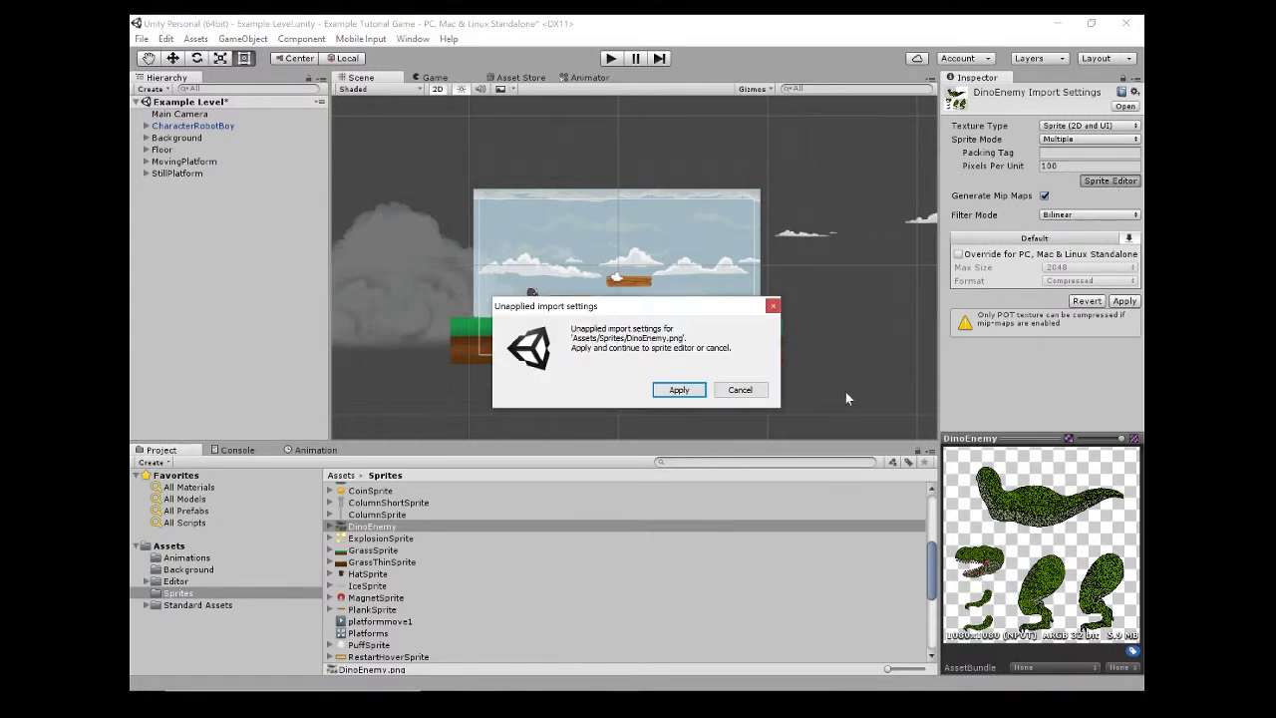
{"action": "left_click", "coordinate": [684, 391]}
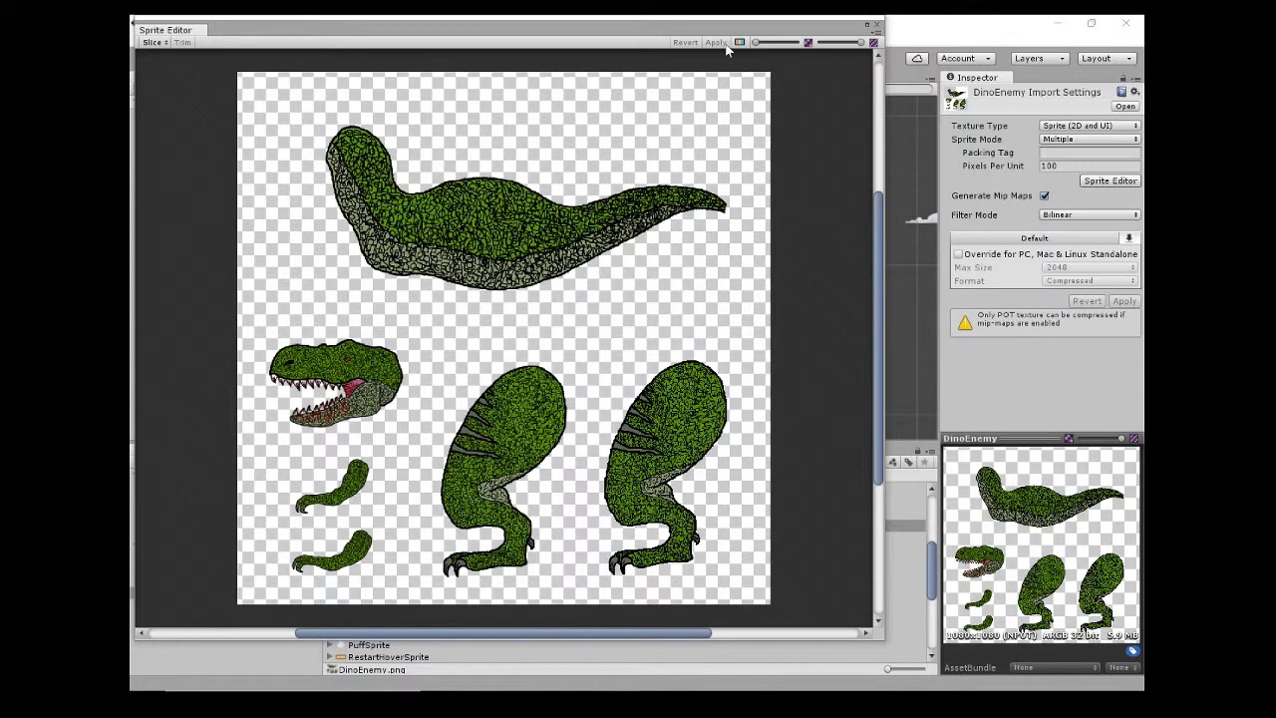
{"action": "left_click", "coordinate": [166, 44]}
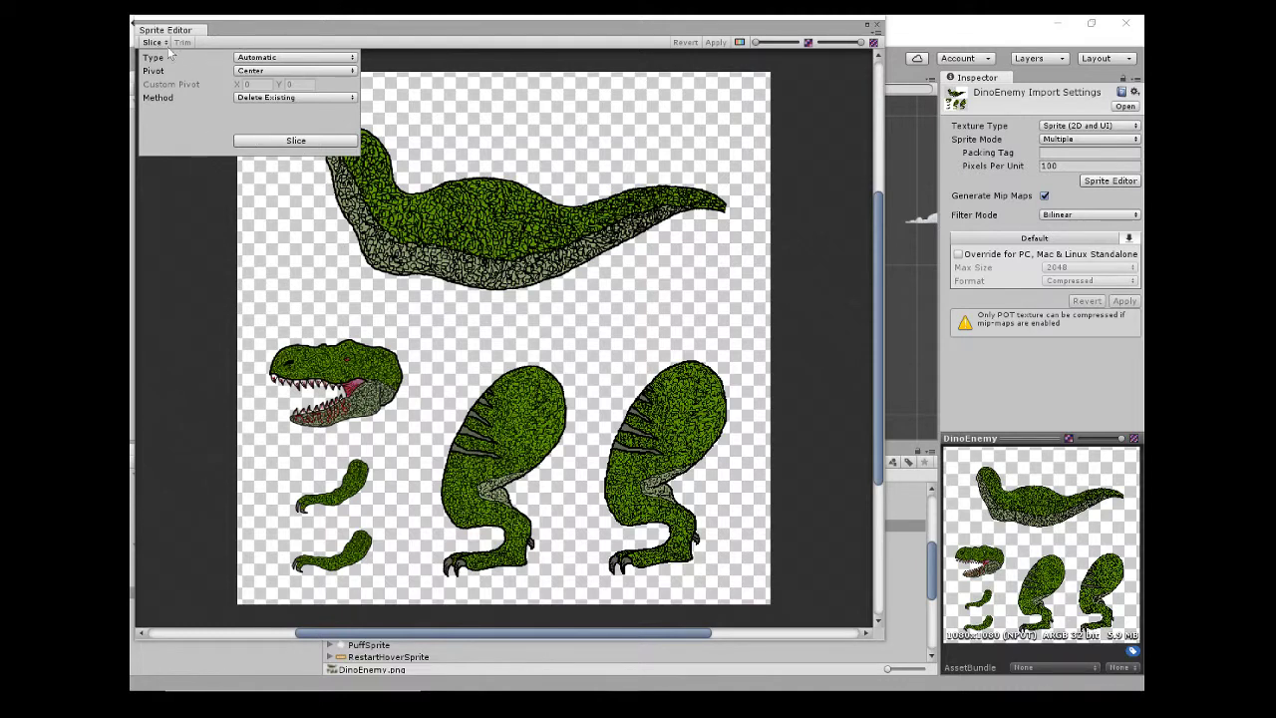
{"action": "left_click", "coordinate": [267, 142]}
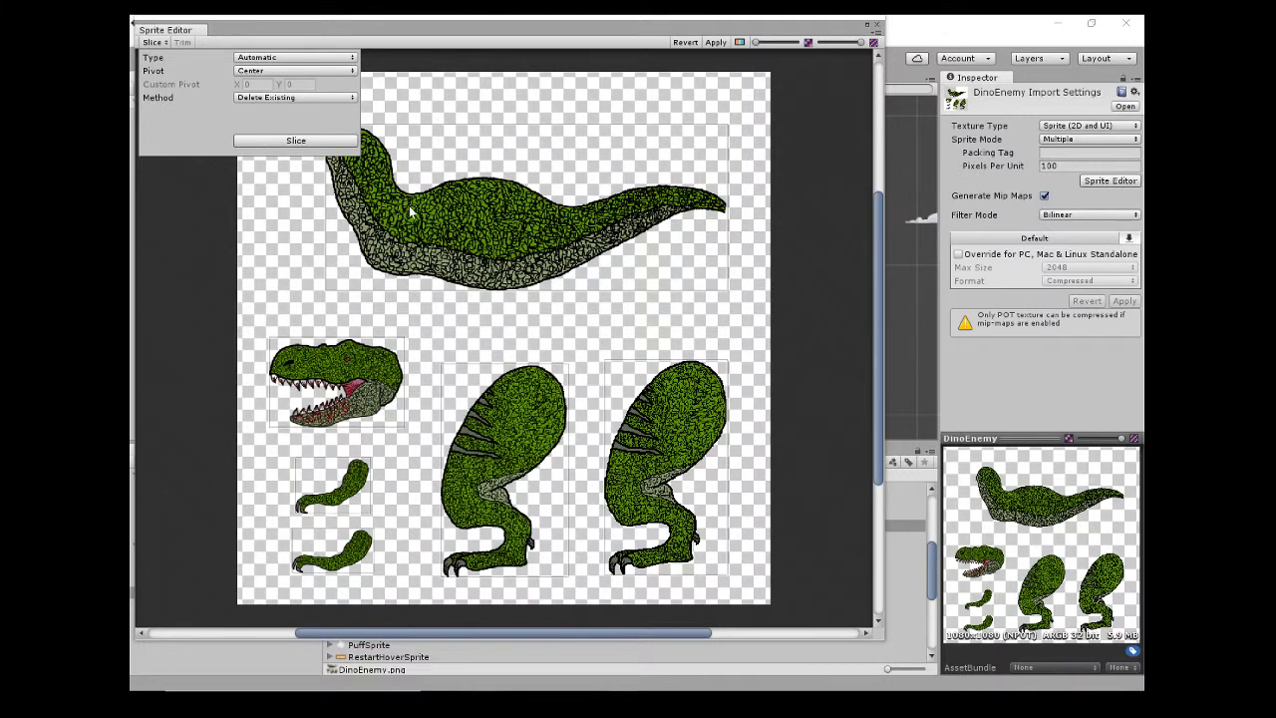
Check the sliced body parts and enlarge the upper arm's slice to about 163 × 118 pixels.
{"action": "left_click", "coordinate": [461, 221]}
{"action": "left_click", "coordinate": [502, 393]}
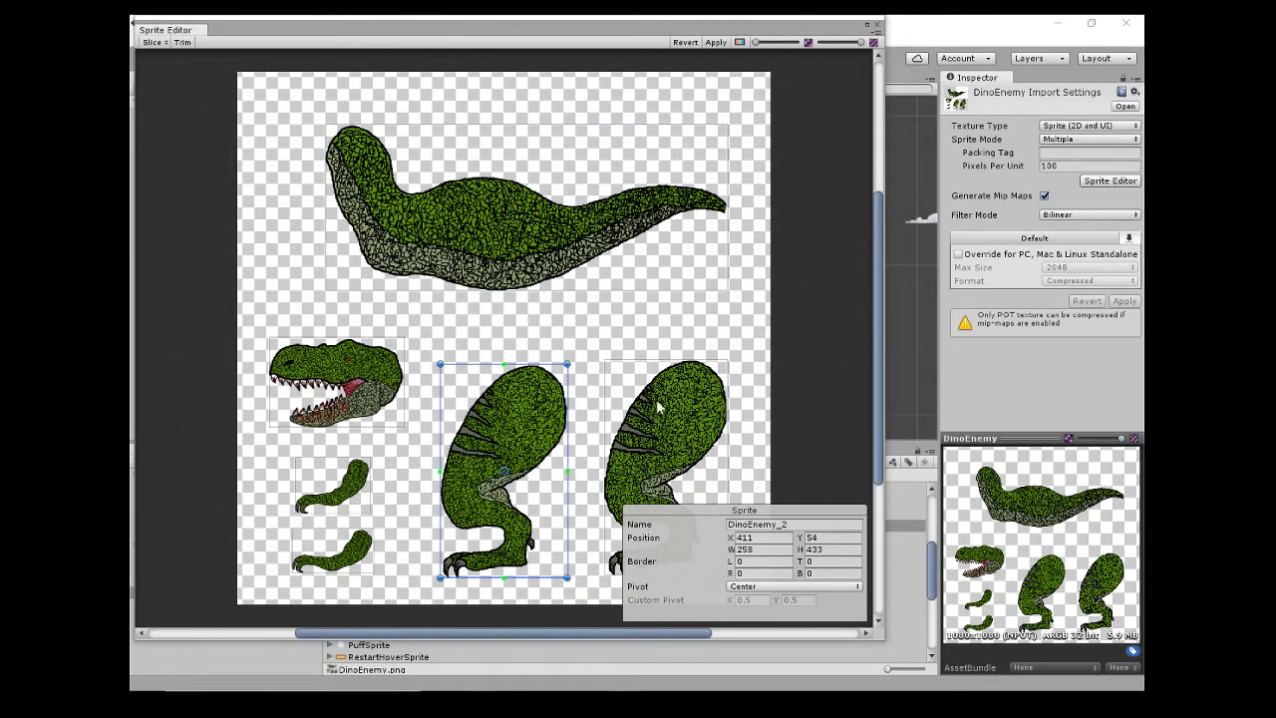
{"action": "left_click", "coordinate": [680, 410]}
{"action": "left_click", "coordinate": [329, 372]}
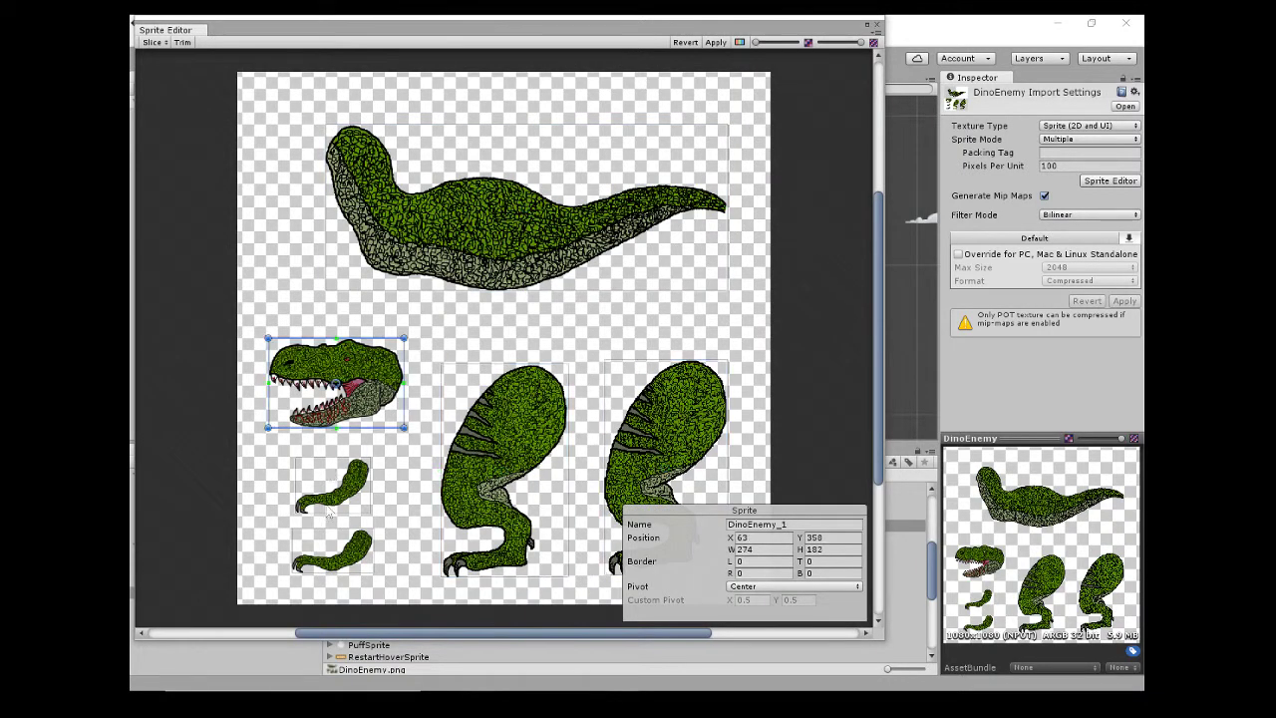
{"action": "left_click", "coordinate": [331, 506]}
{"action": "left_click", "coordinate": [321, 546]}
{"action": "left_click", "coordinate": [318, 469]}
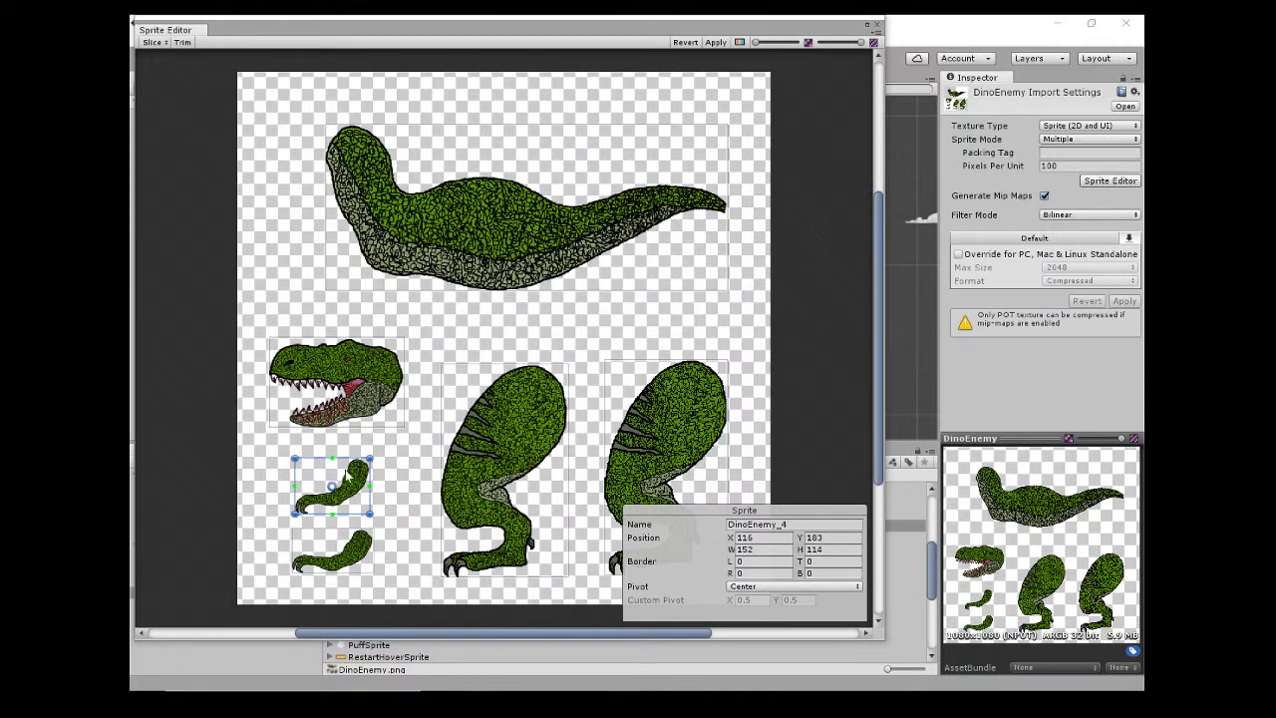
{"action": "left_click_drag", "start_coordinate": [294, 458], "coordinate": [285, 453]}
Draw an extra slice about 155 × 60 pixels in the empty area below the body, and delete it.
{"action": "left_click_drag", "start_coordinate": [437, 317], "coordinate": [515, 346]}
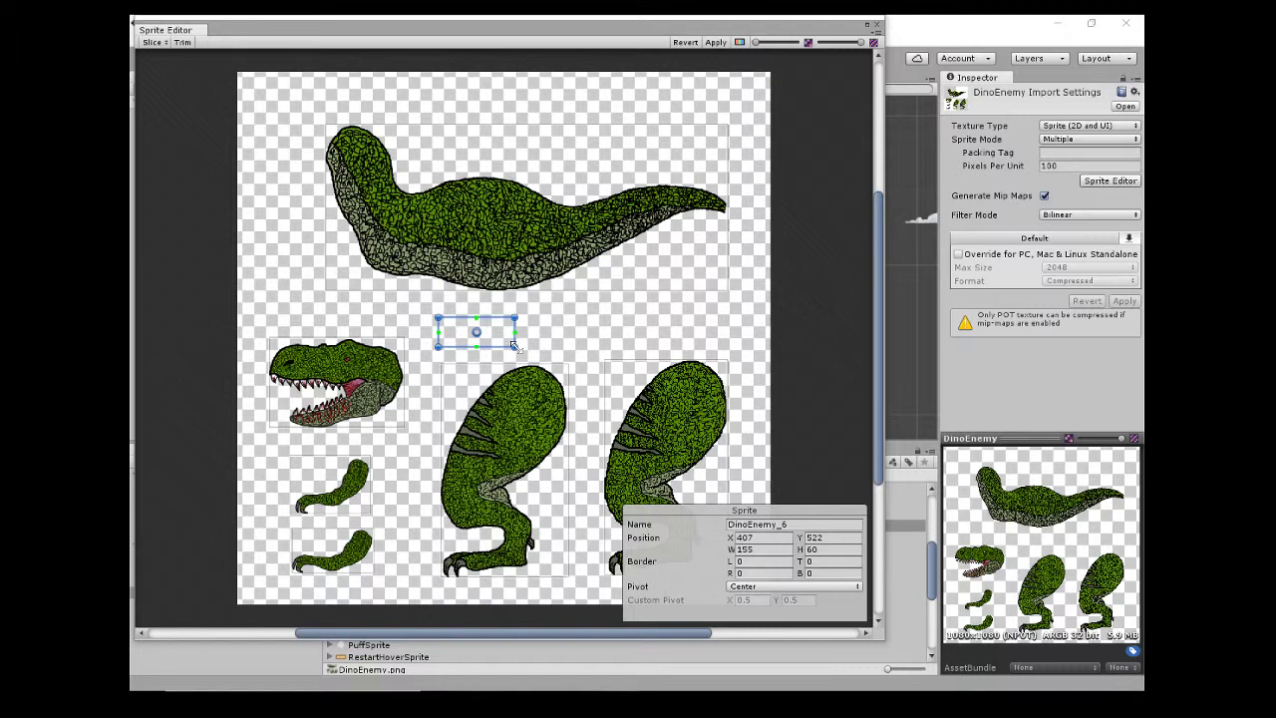
{"action": "key", "text": "Delete"}
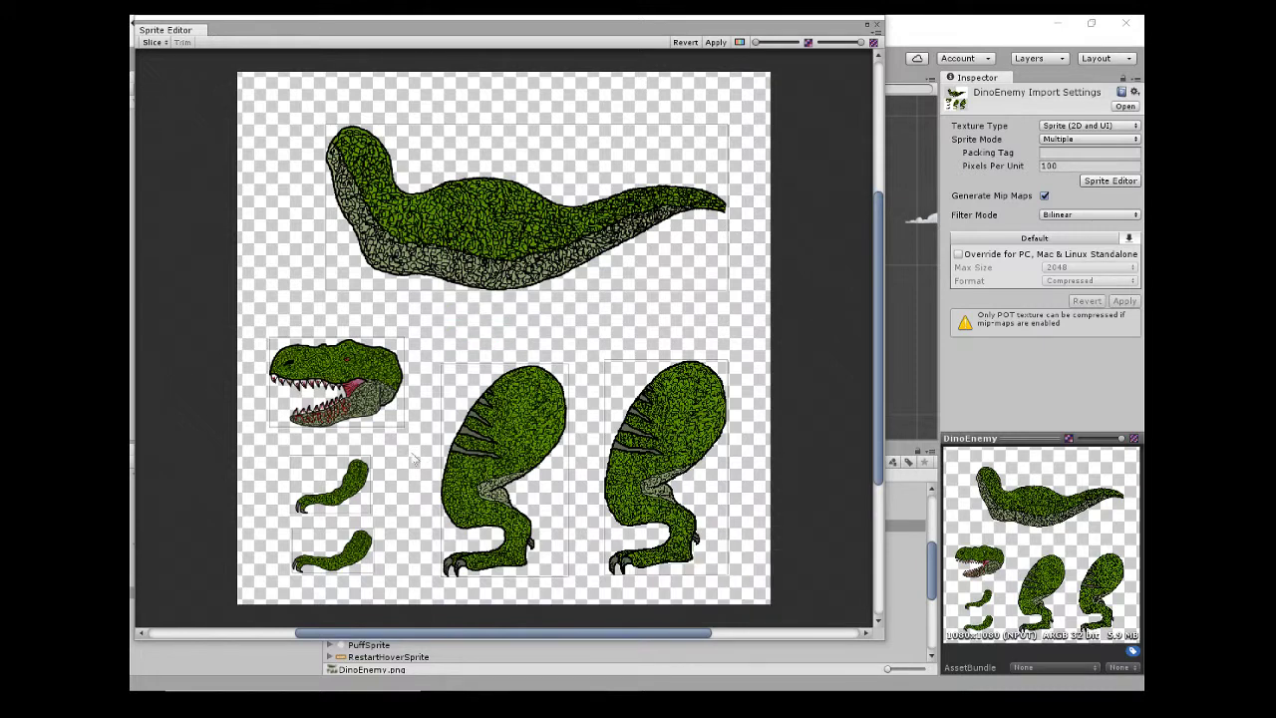
Examine the slice boundaries of the legs, body, head and both arms one by one.
{"action": "left_click", "coordinate": [492, 427]}
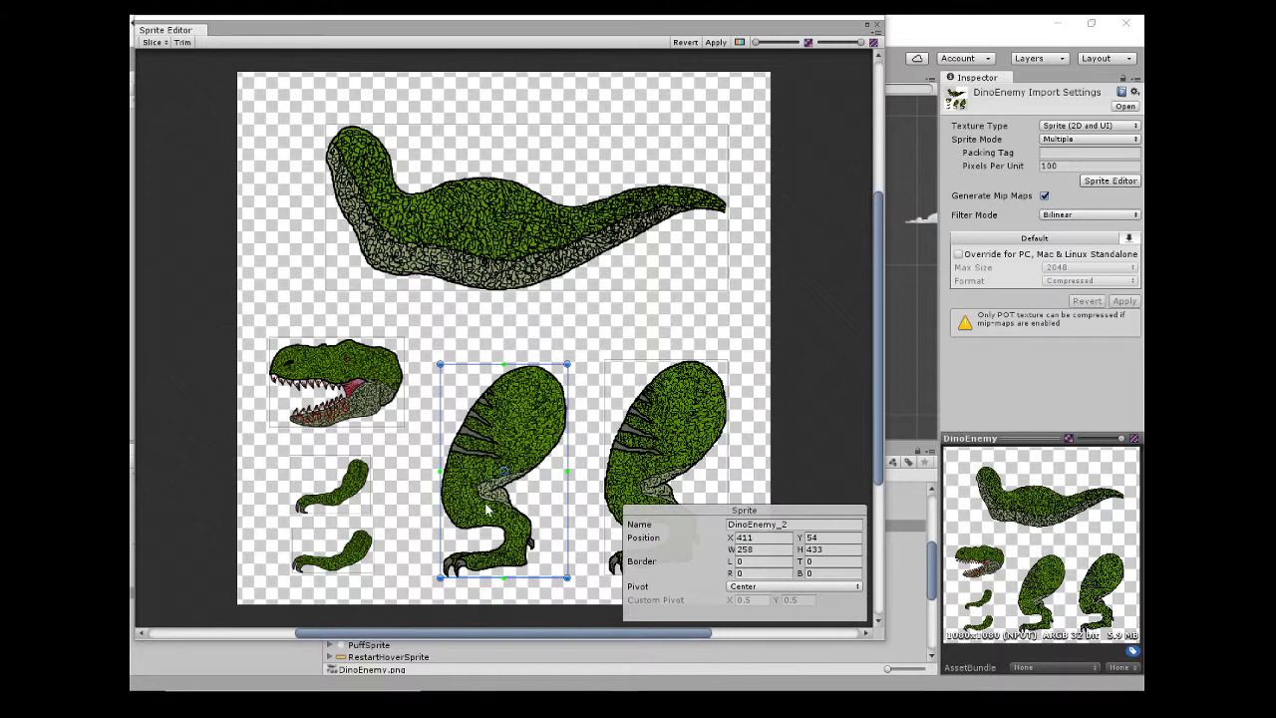
{"action": "left_click", "coordinate": [630, 442]}
{"action": "left_click", "coordinate": [516, 237]}
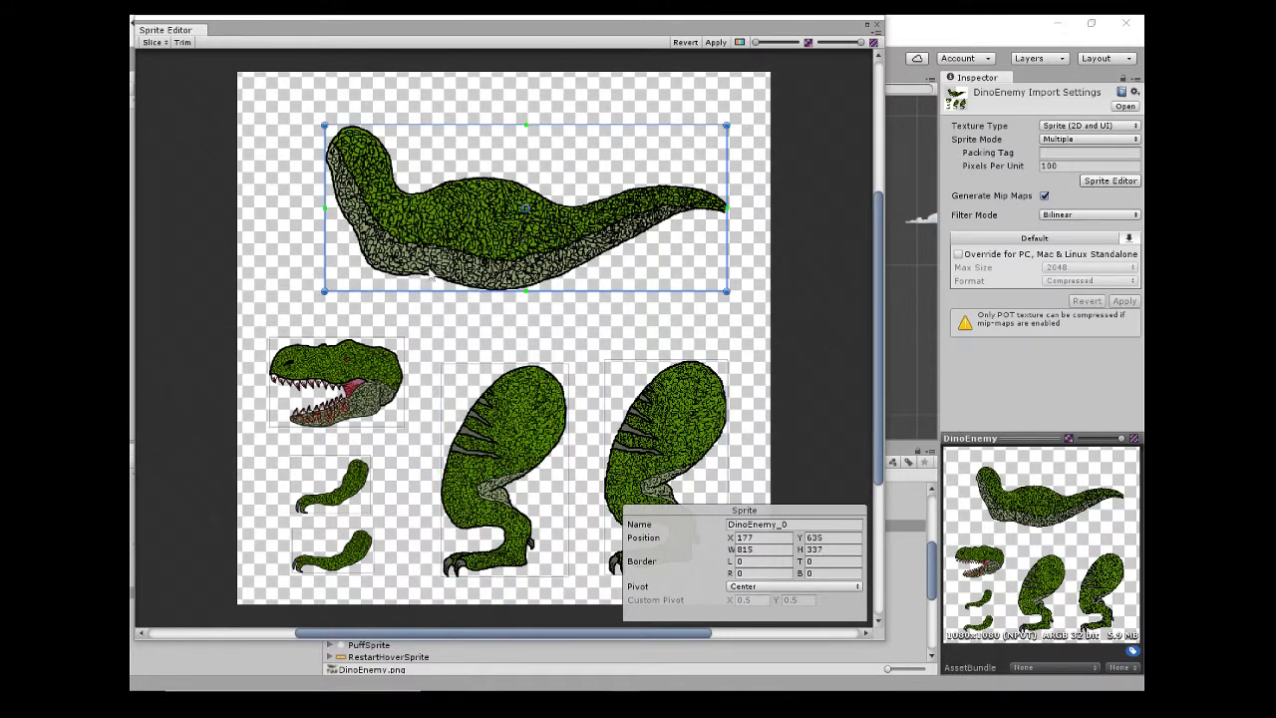
{"action": "left_click", "coordinate": [343, 371]}
{"action": "left_click", "coordinate": [345, 484]}
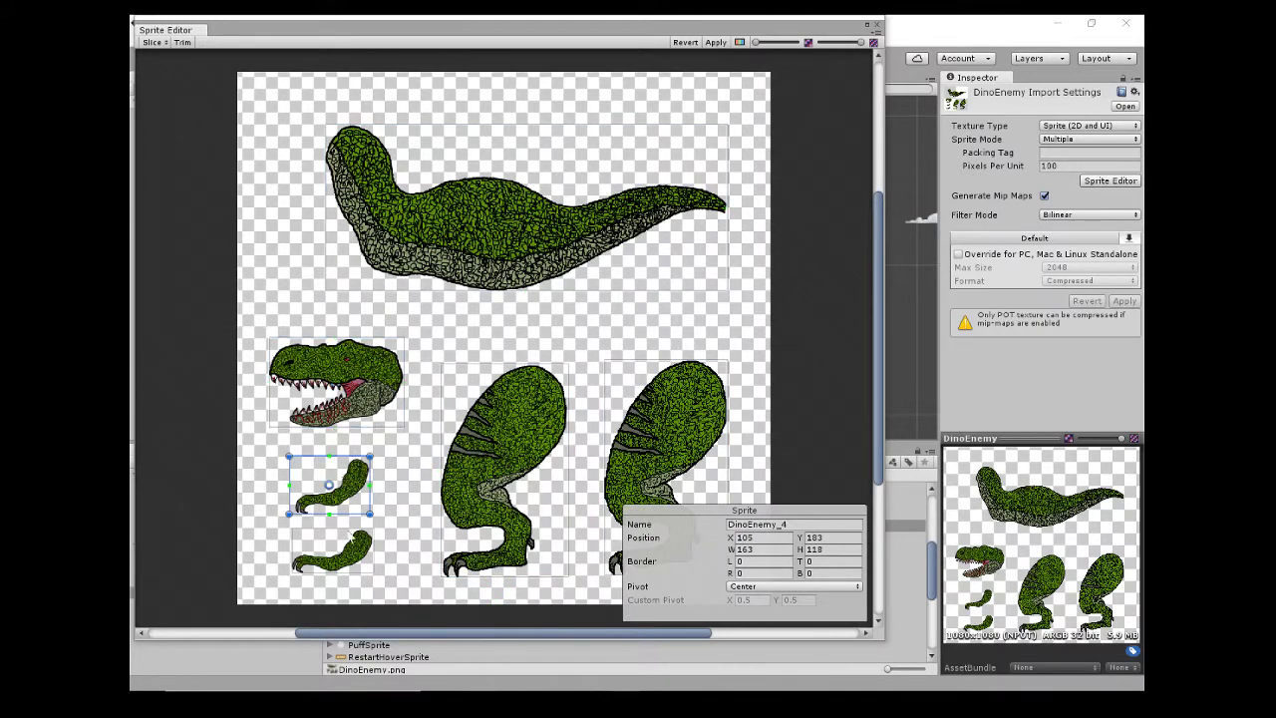
{"action": "left_click", "coordinate": [343, 563]}
{"action": "left_click", "coordinate": [475, 488]}
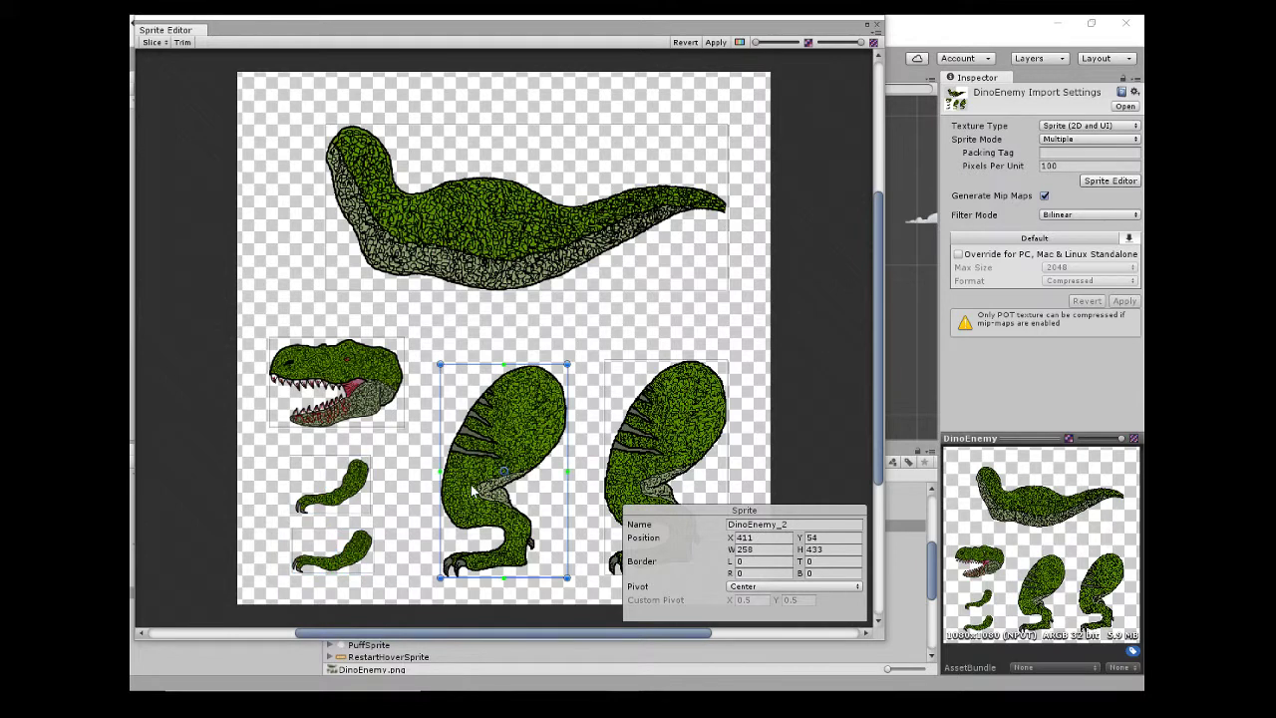
{"action": "left_click", "coordinate": [701, 435]}
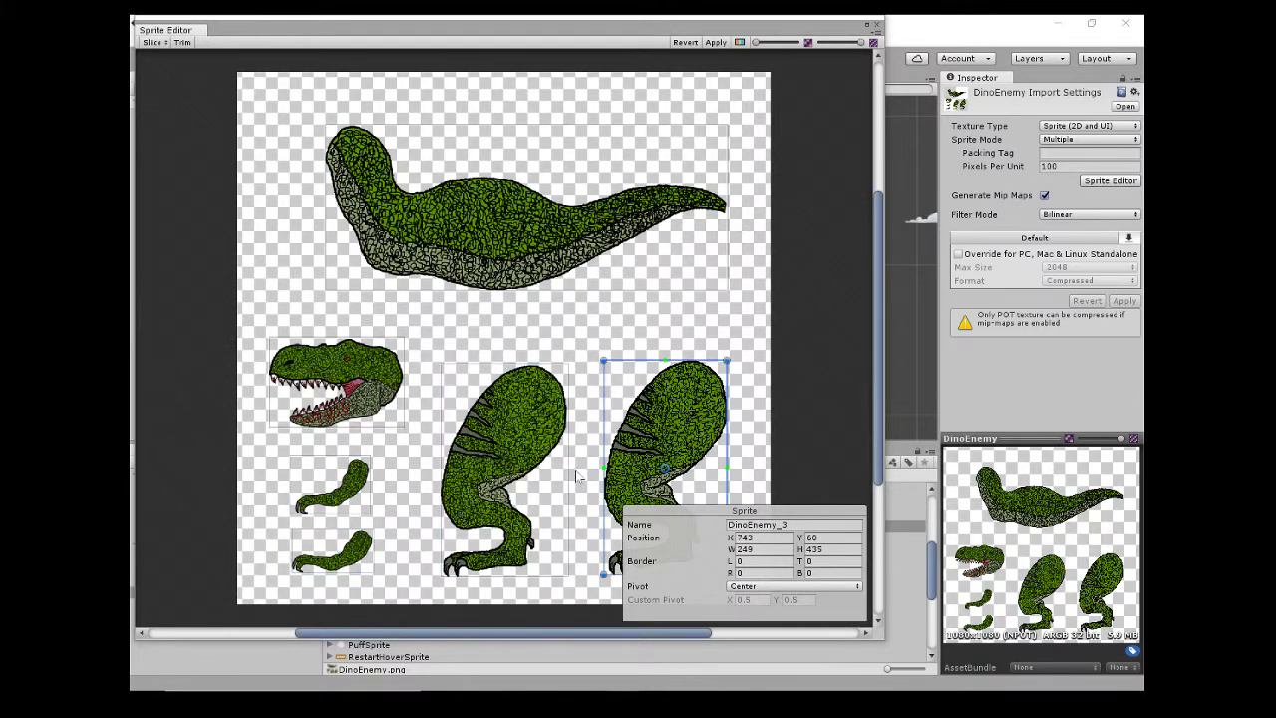
{"action": "left_click", "coordinate": [355, 506]}
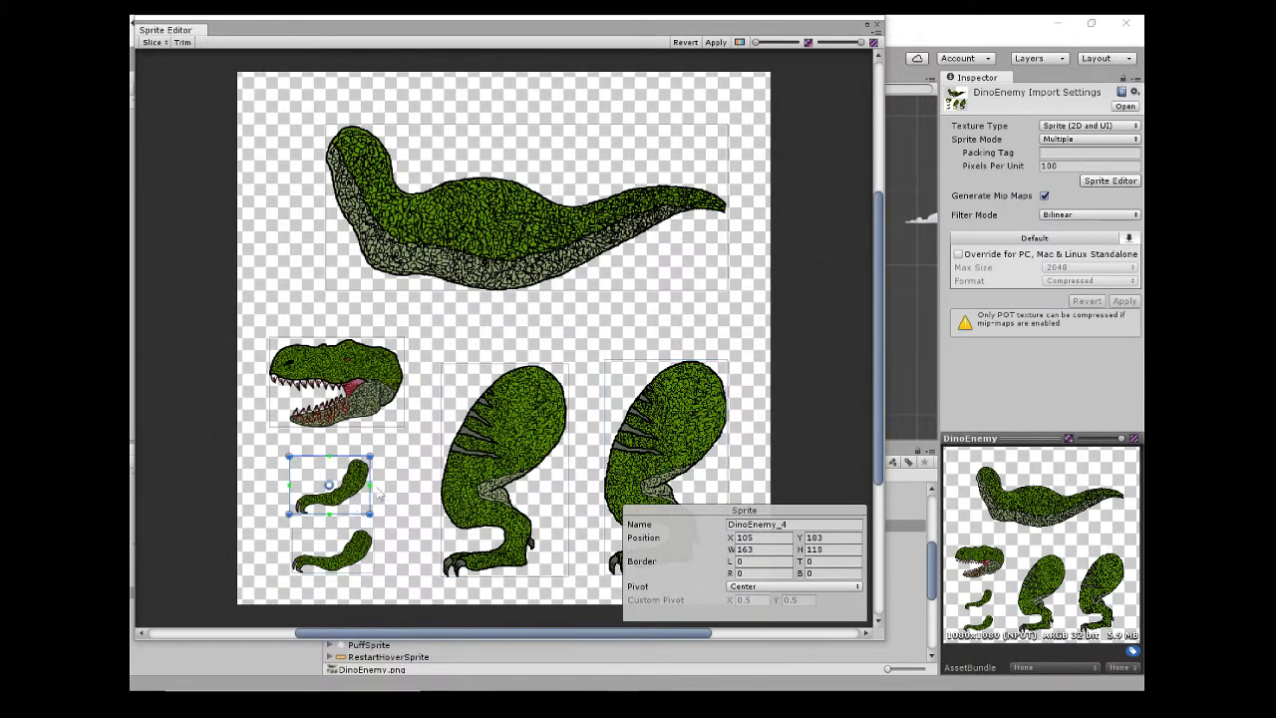
{"action": "left_click", "coordinate": [345, 546]}
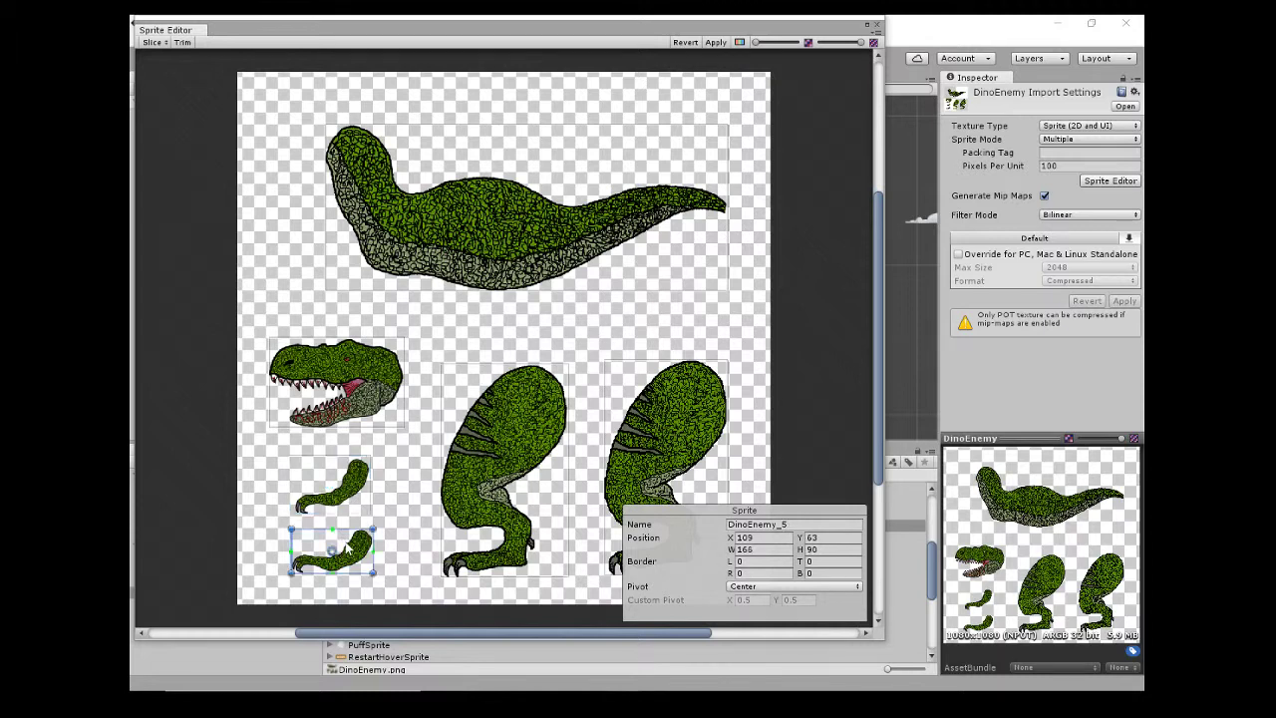
Move the head's pivot to its neck end, about X 0.91, Y 0.56, and the body's pivot to the hip, about X 0.53, Y 0.31.
{"action": "left_click", "coordinate": [365, 389]}
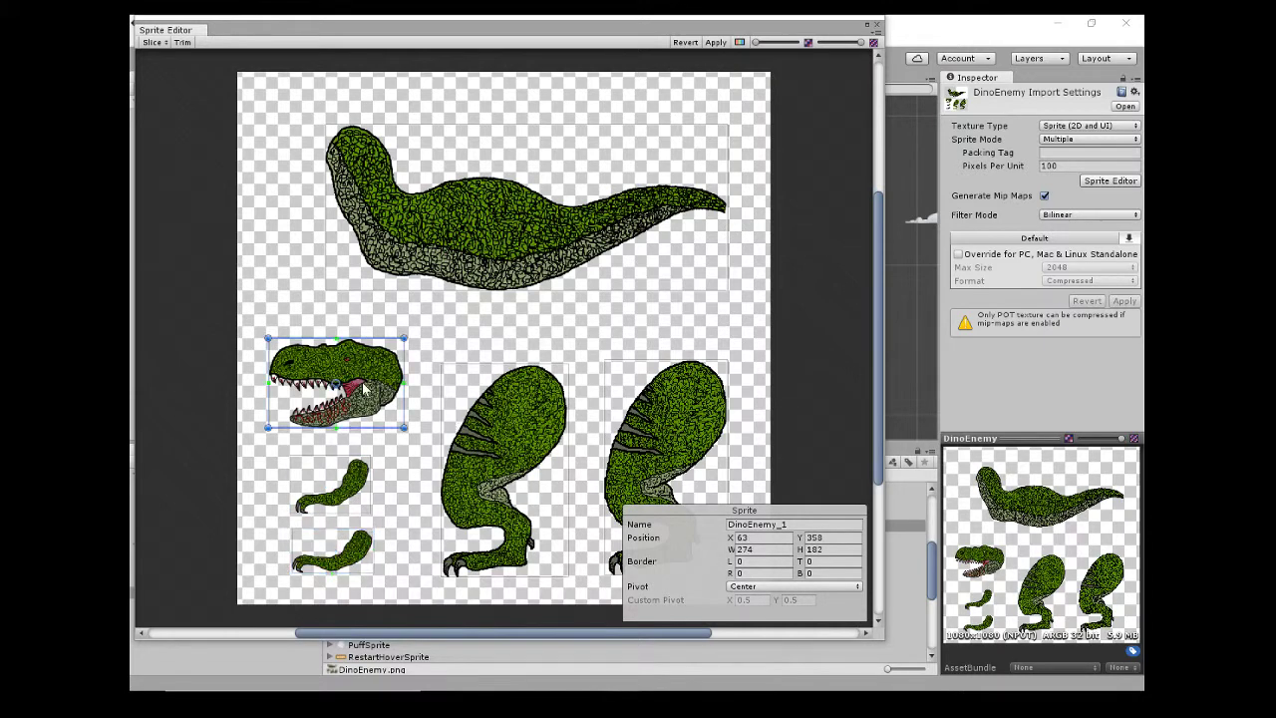
{"action": "left_click_drag", "start_coordinate": [336, 383], "coordinate": [392, 381]}
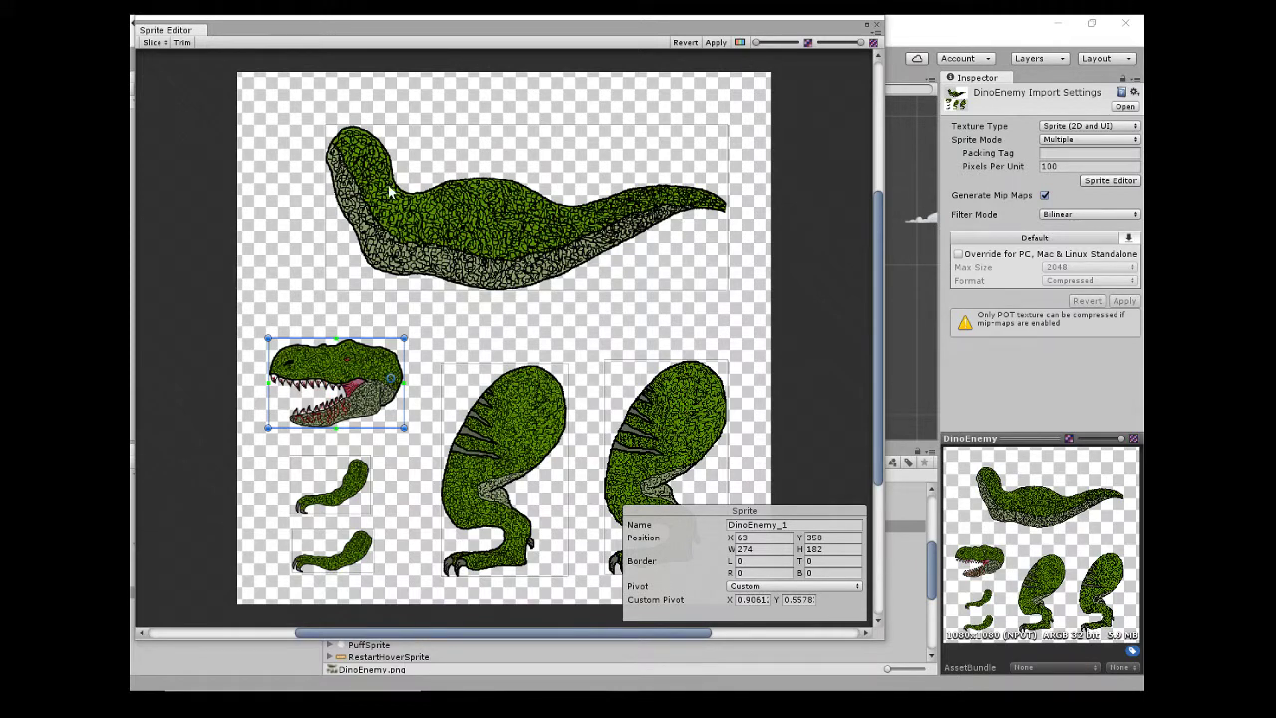
{"action": "left_click", "coordinate": [434, 264]}
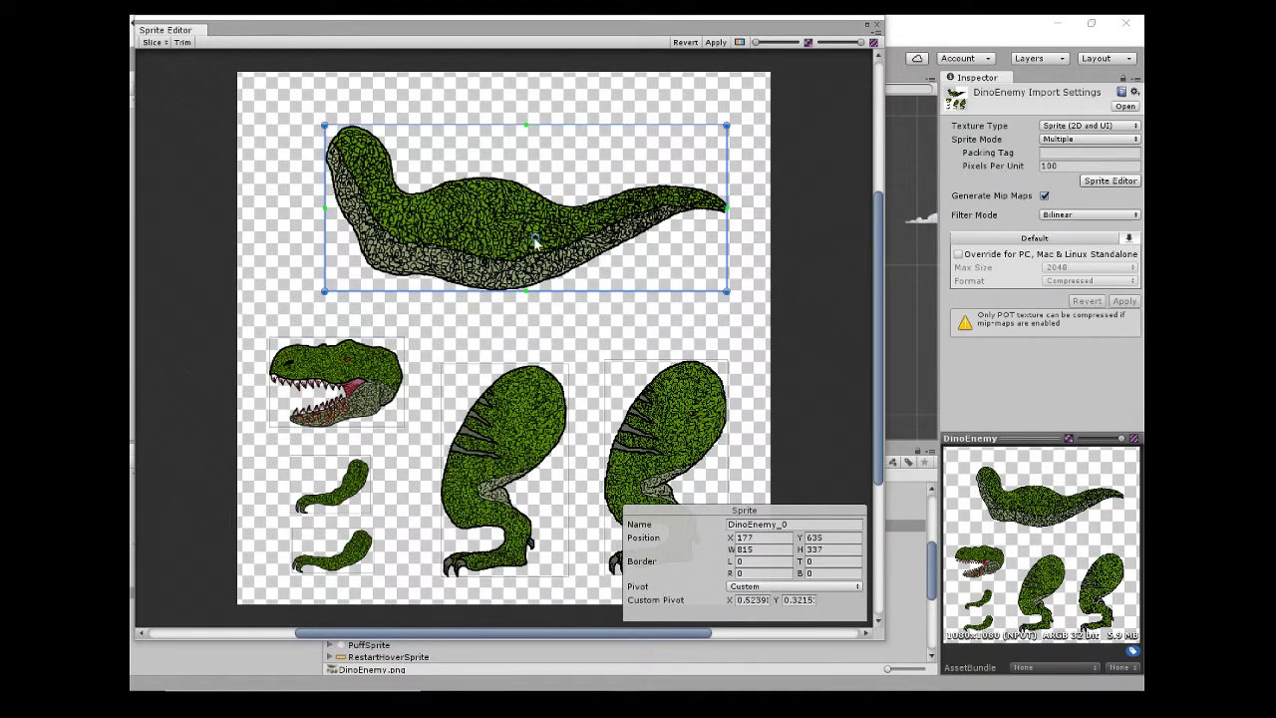
Move both legs' pivots to the top of the thigh, about X 0.79, Y 0.93 for the first and X 0.78, Y 0.88 for the second.
{"action": "left_click", "coordinate": [520, 446]}
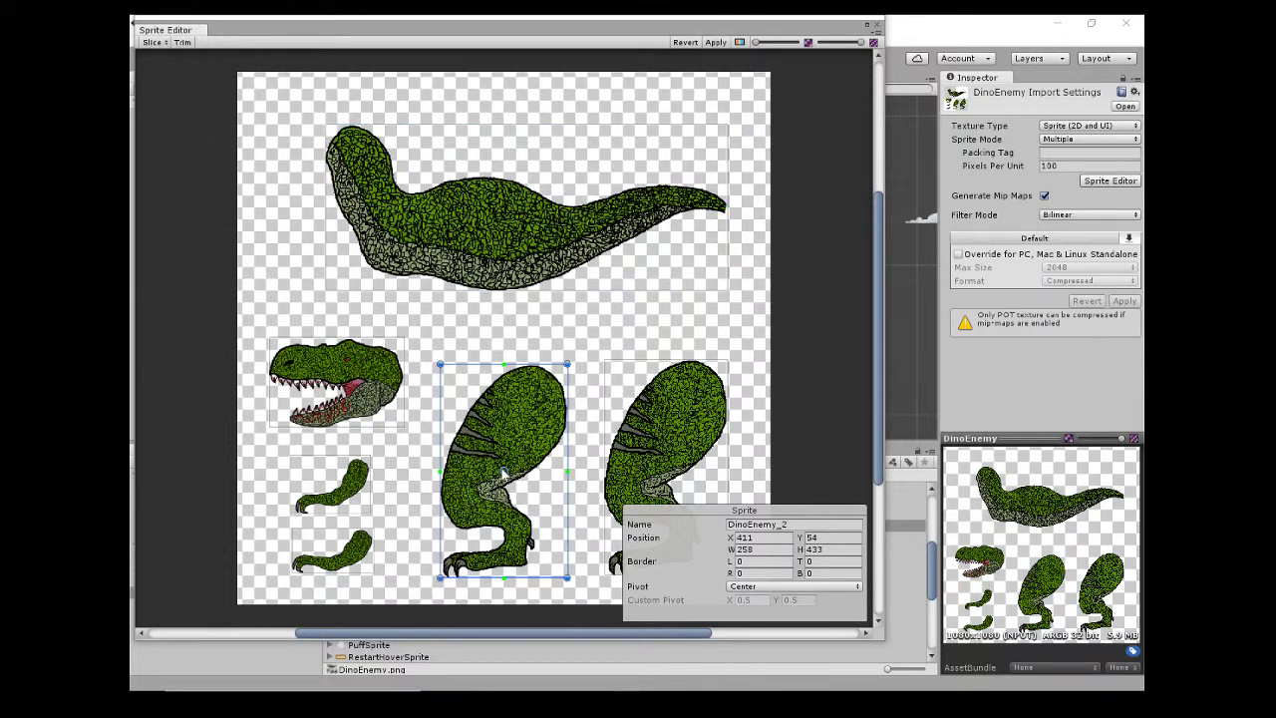
{"action": "left_click_drag", "start_coordinate": [503, 471], "coordinate": [538, 378]}
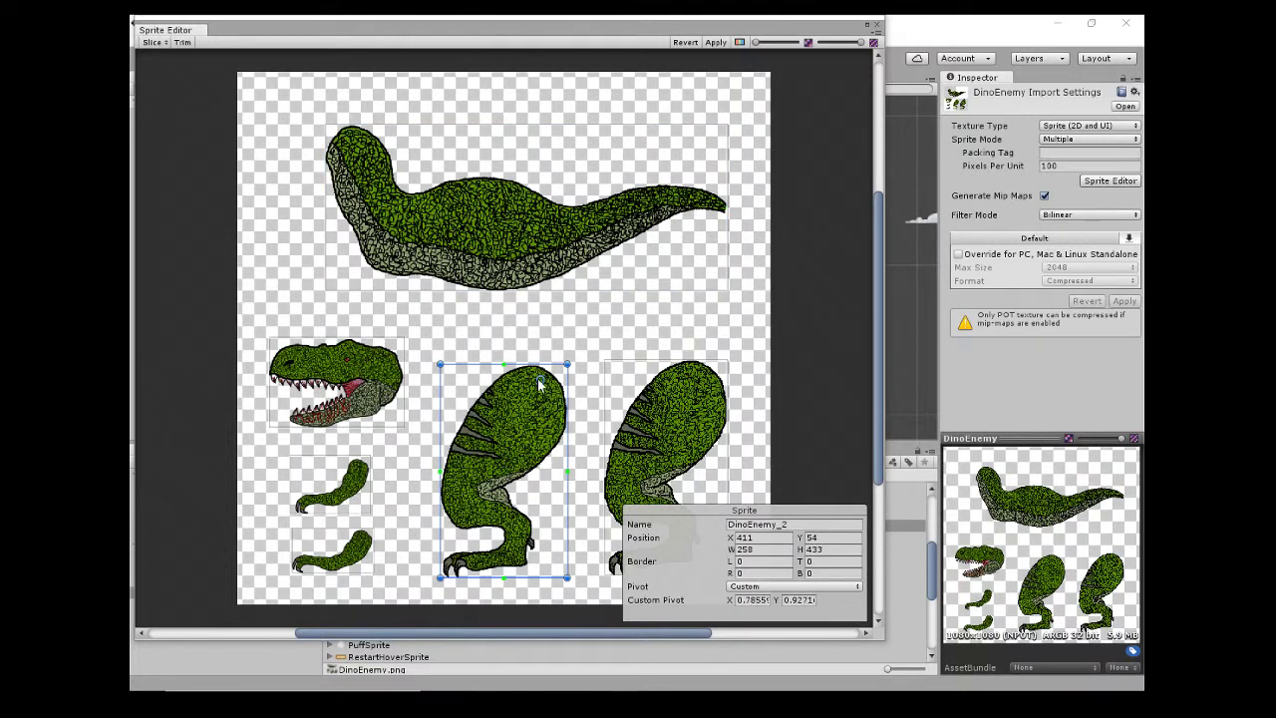
{"action": "left_click", "coordinate": [644, 424]}
{"action": "left_click_drag", "start_coordinate": [665, 468], "coordinate": [699, 392]}
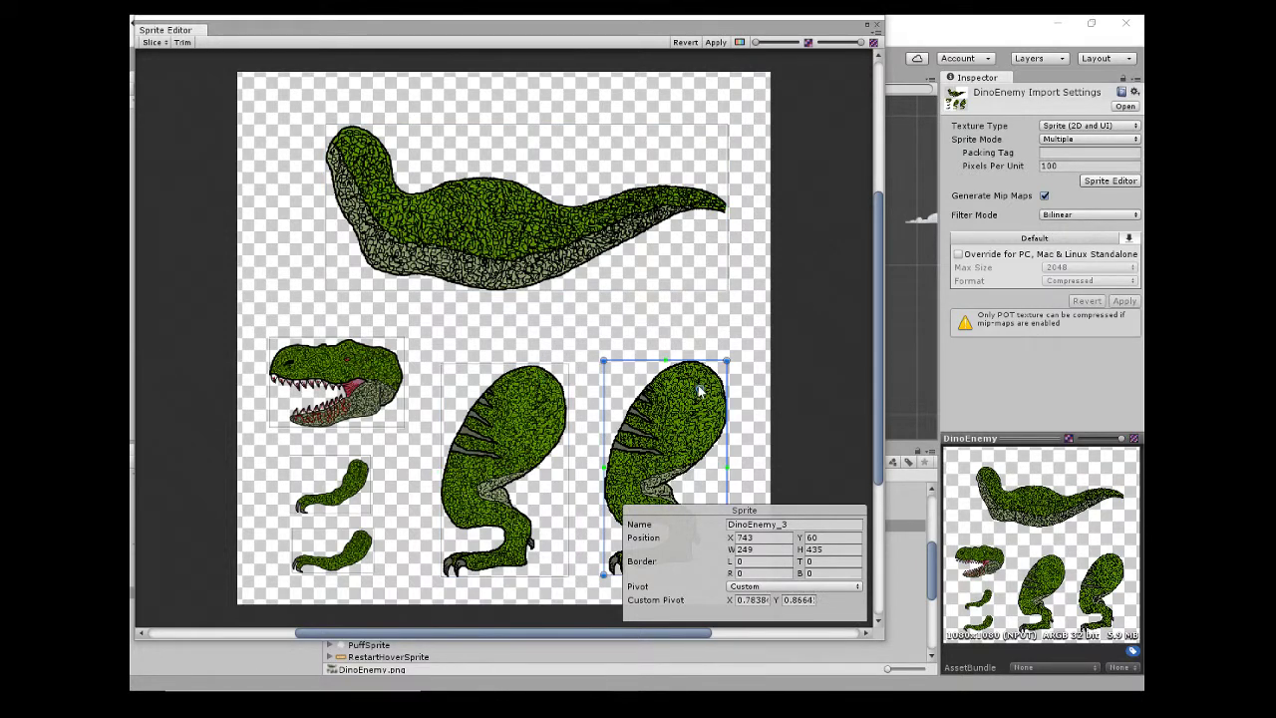
{"action": "left_click", "coordinate": [549, 393]}
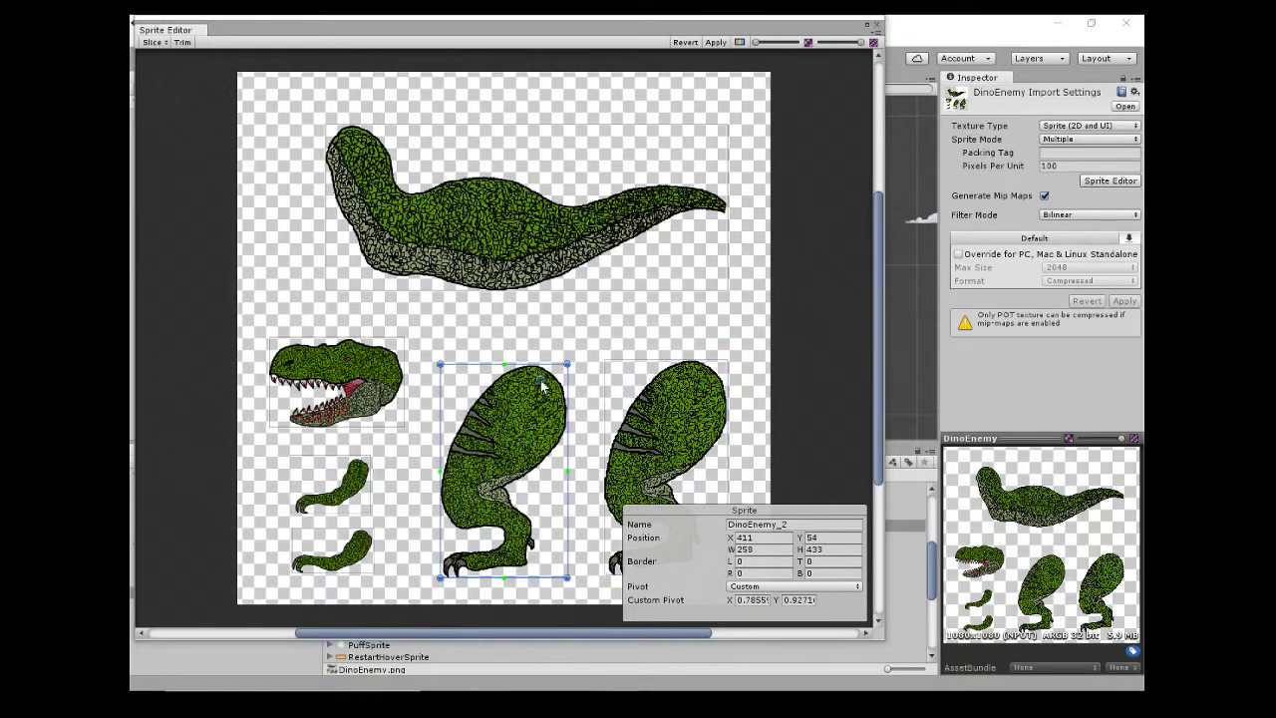
Move both arms' pivots to the shoulder, about X 0.84, Y 0.81 for the upper arm and X 0.88, Y 0.77 for the lower.
{"action": "left_click", "coordinate": [331, 511]}
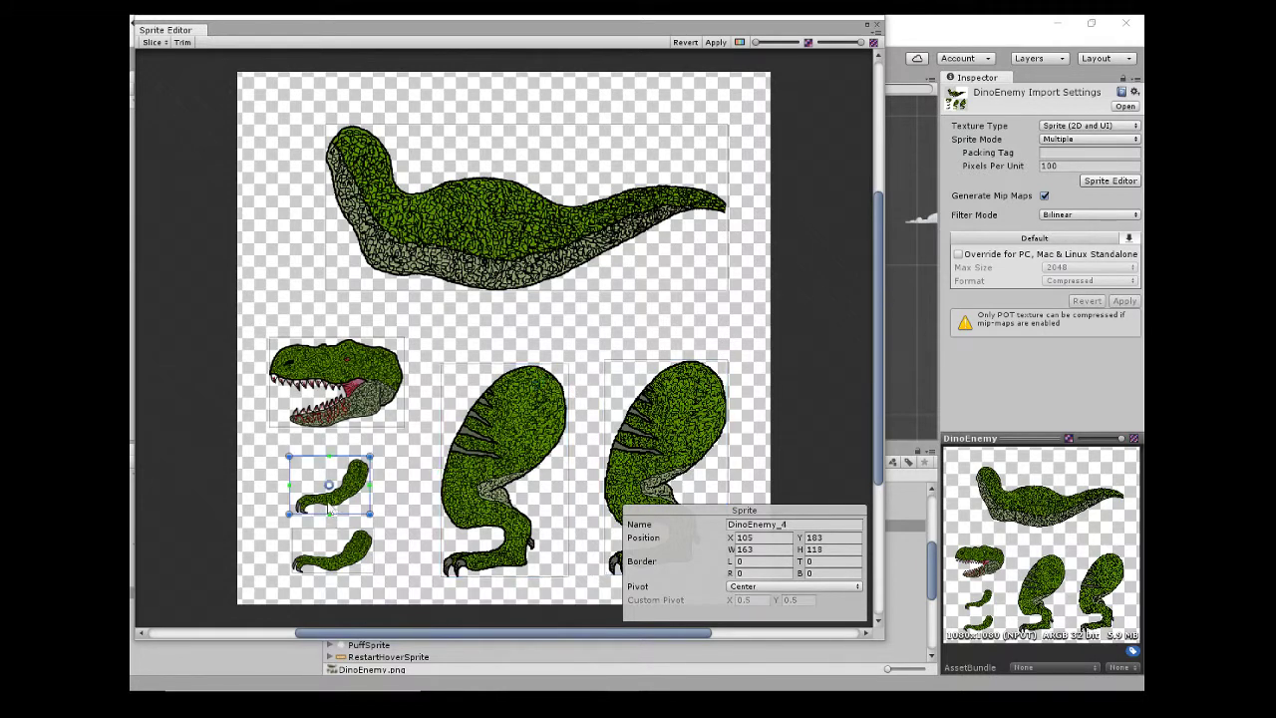
{"action": "left_click_drag", "start_coordinate": [329, 485], "coordinate": [359, 468]}
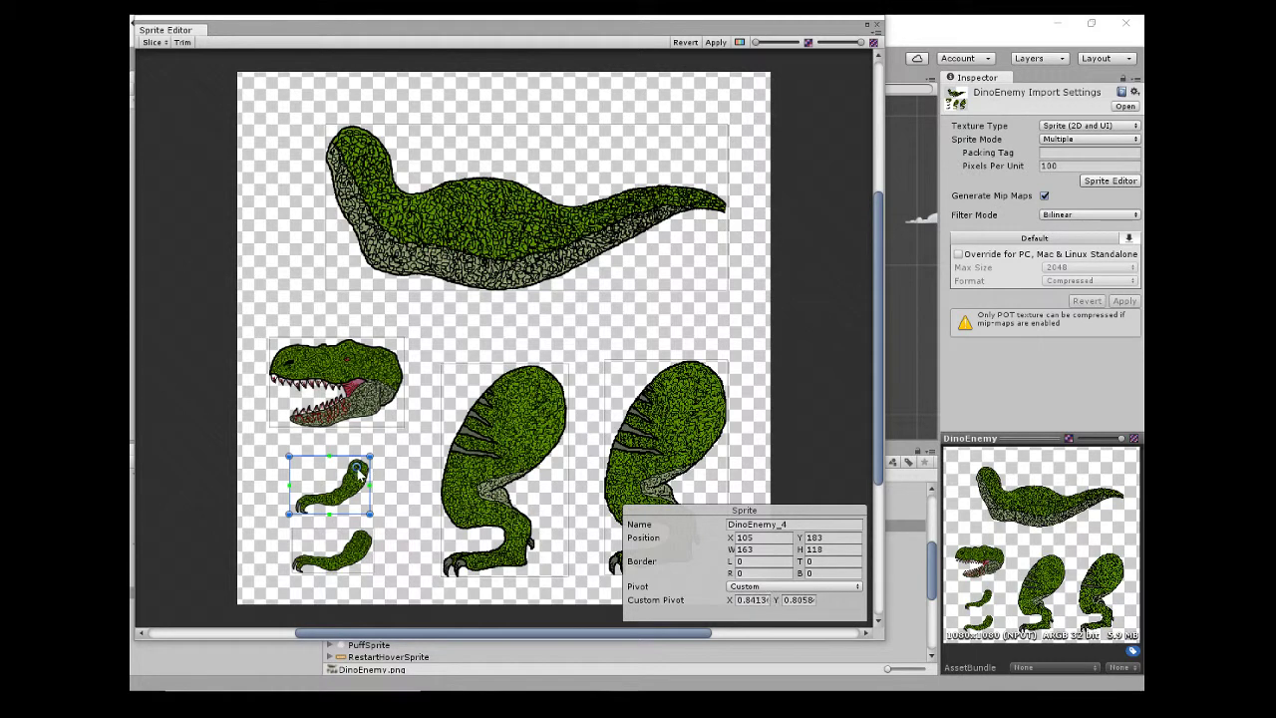
{"action": "left_click", "coordinate": [337, 569]}
{"action": "left_click_drag", "start_coordinate": [332, 552], "coordinate": [364, 540]}
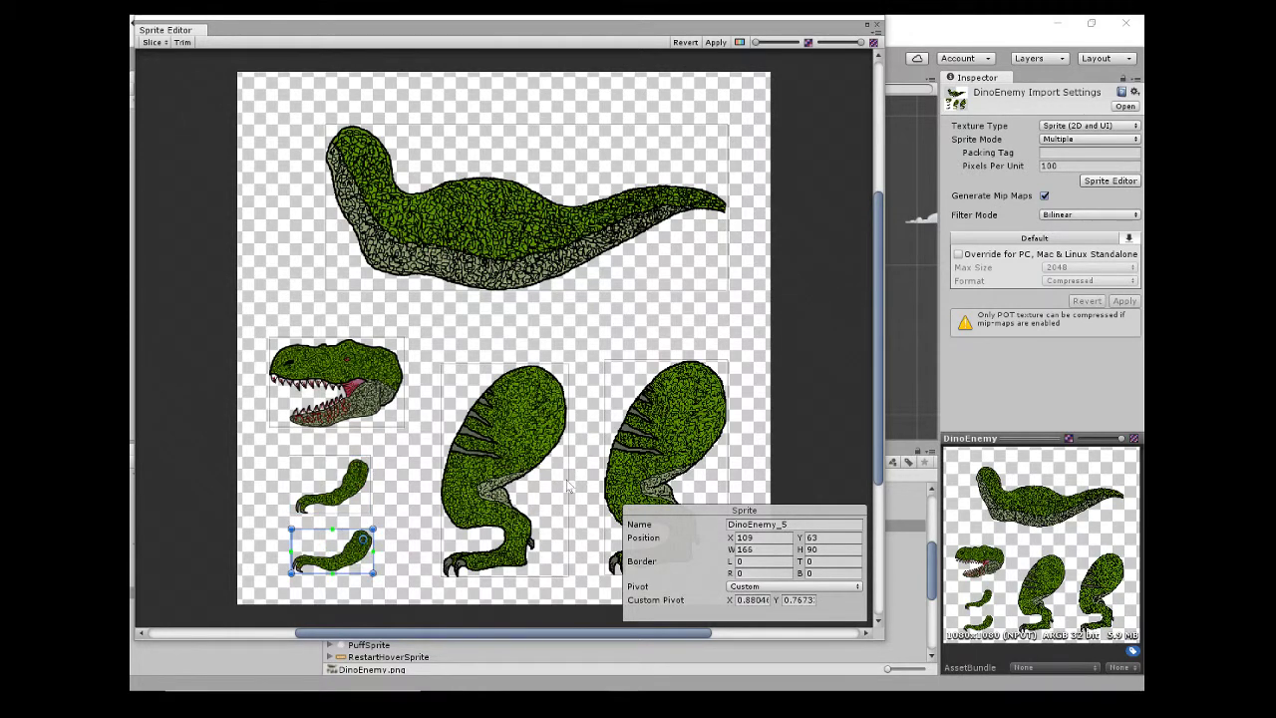
Review the custom pivot placement on the arm, head, body and leg slices.
{"action": "left_click", "coordinate": [349, 488]}
{"action": "left_click", "coordinate": [341, 406]}
{"action": "left_click", "coordinate": [431, 220]}
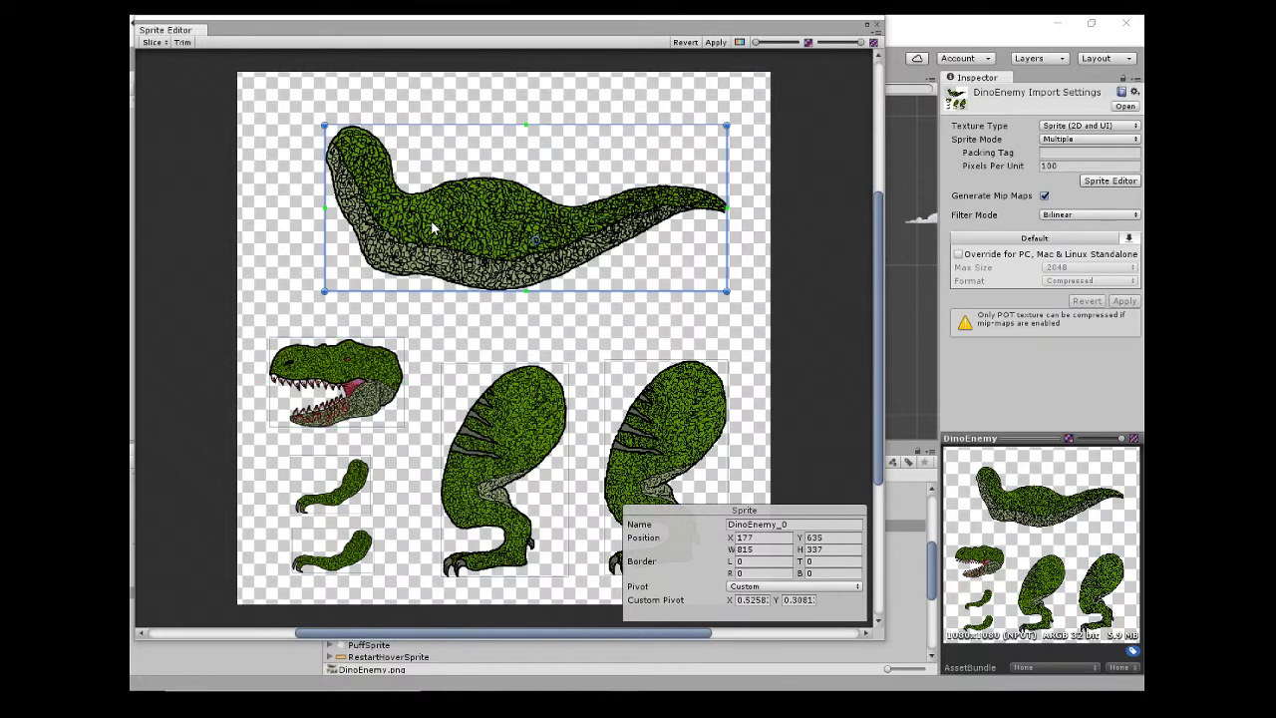
{"action": "left_click", "coordinate": [511, 479]}
{"action": "left_click", "coordinate": [656, 448]}
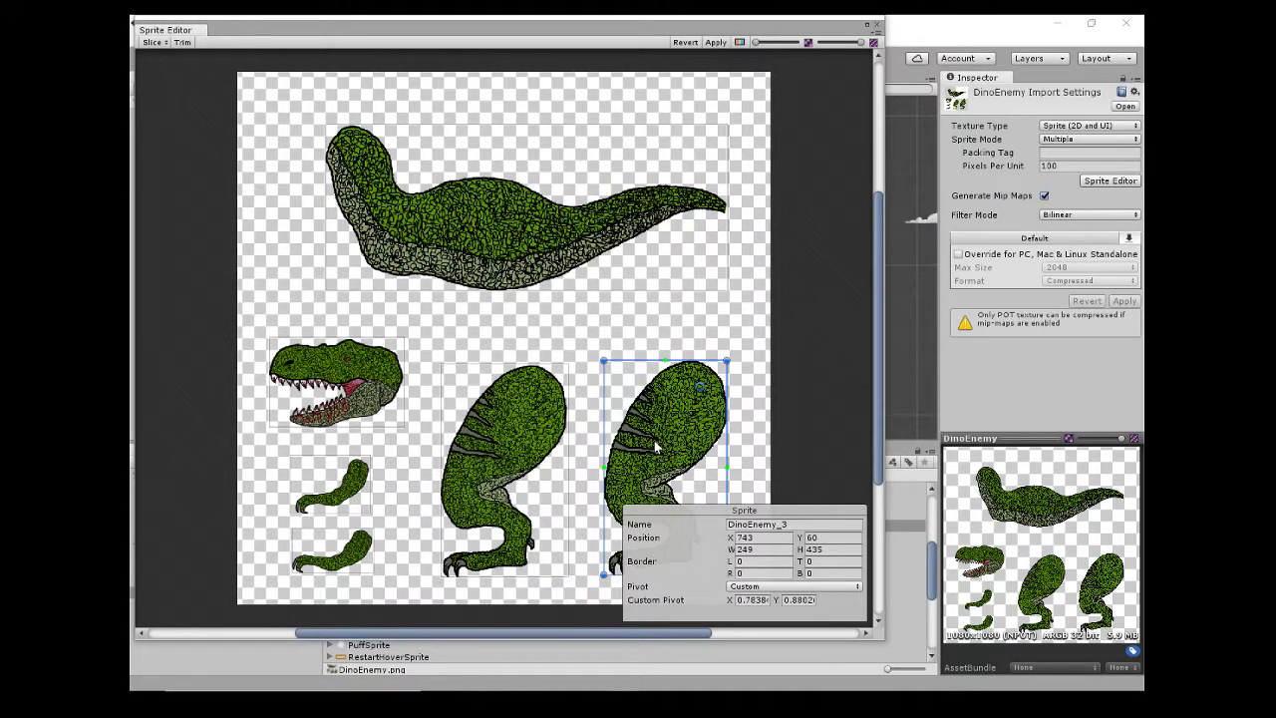
{"action": "left_click", "coordinate": [322, 403]}
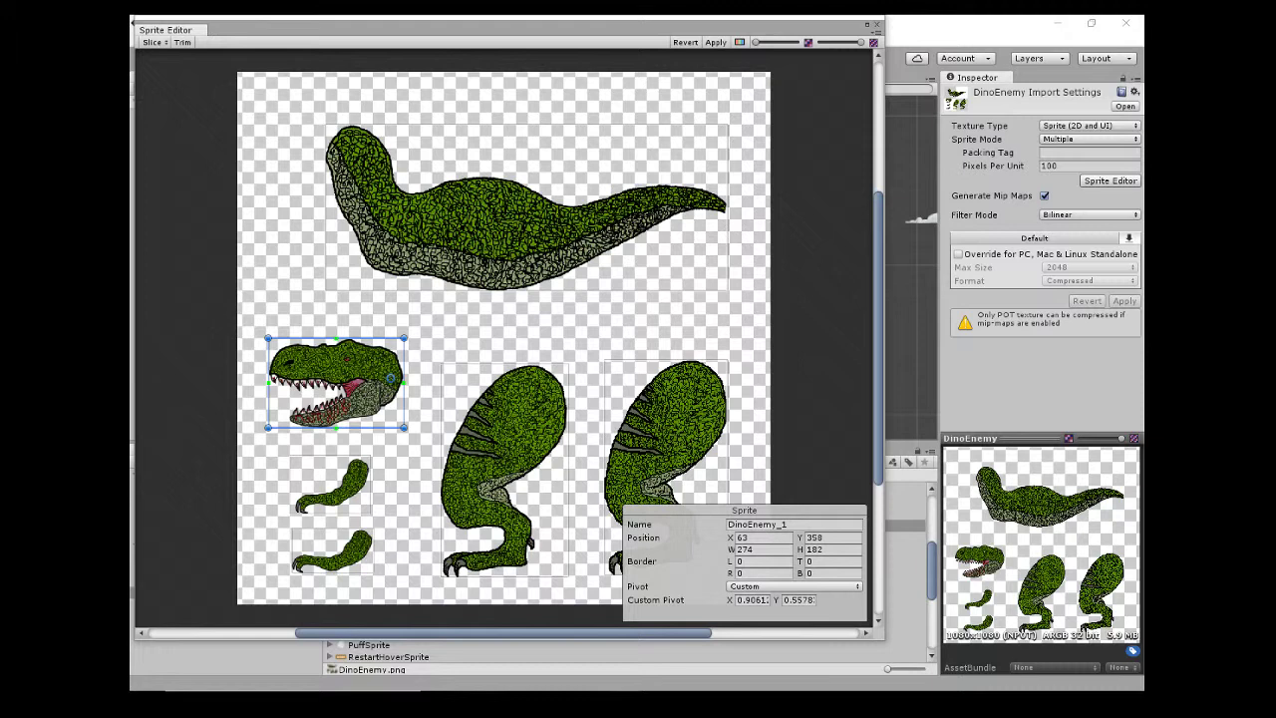
{"action": "left_click", "coordinate": [503, 253]}
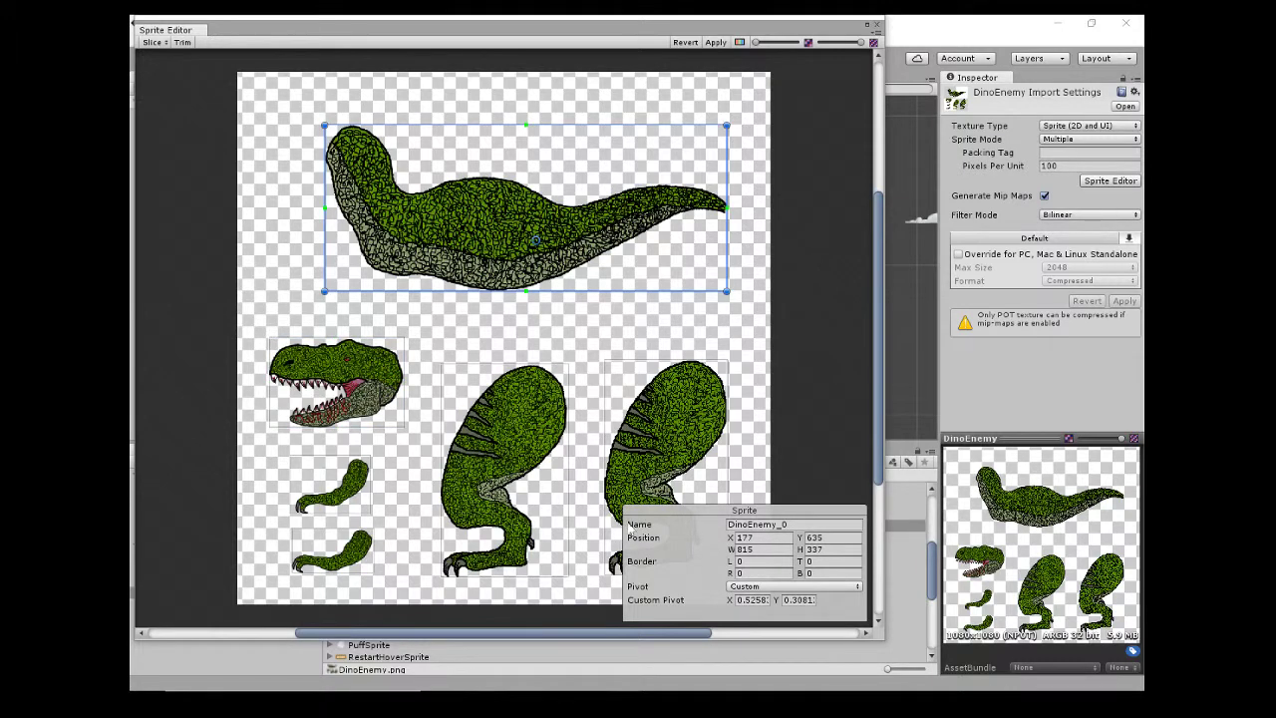
Rename the dinosaur head slice to c_head.
{"action": "left_click", "coordinate": [365, 403]}
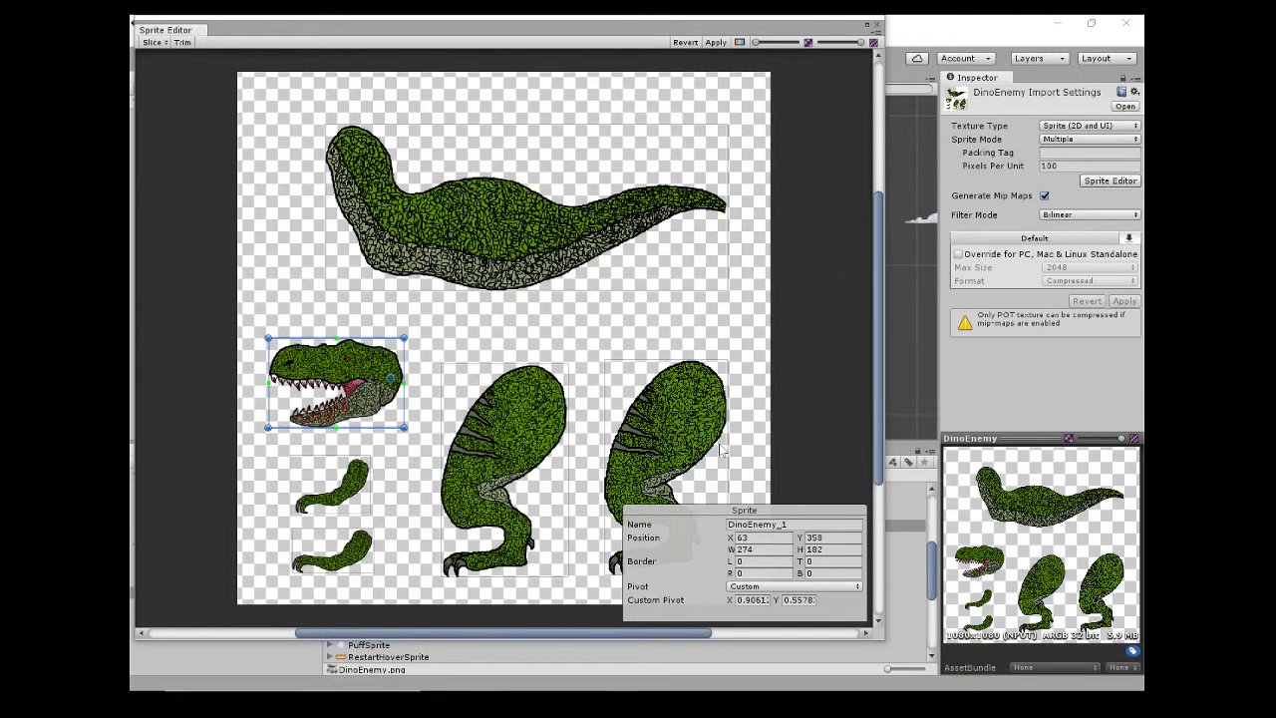
{"action": "double_click", "coordinate": [753, 525]}
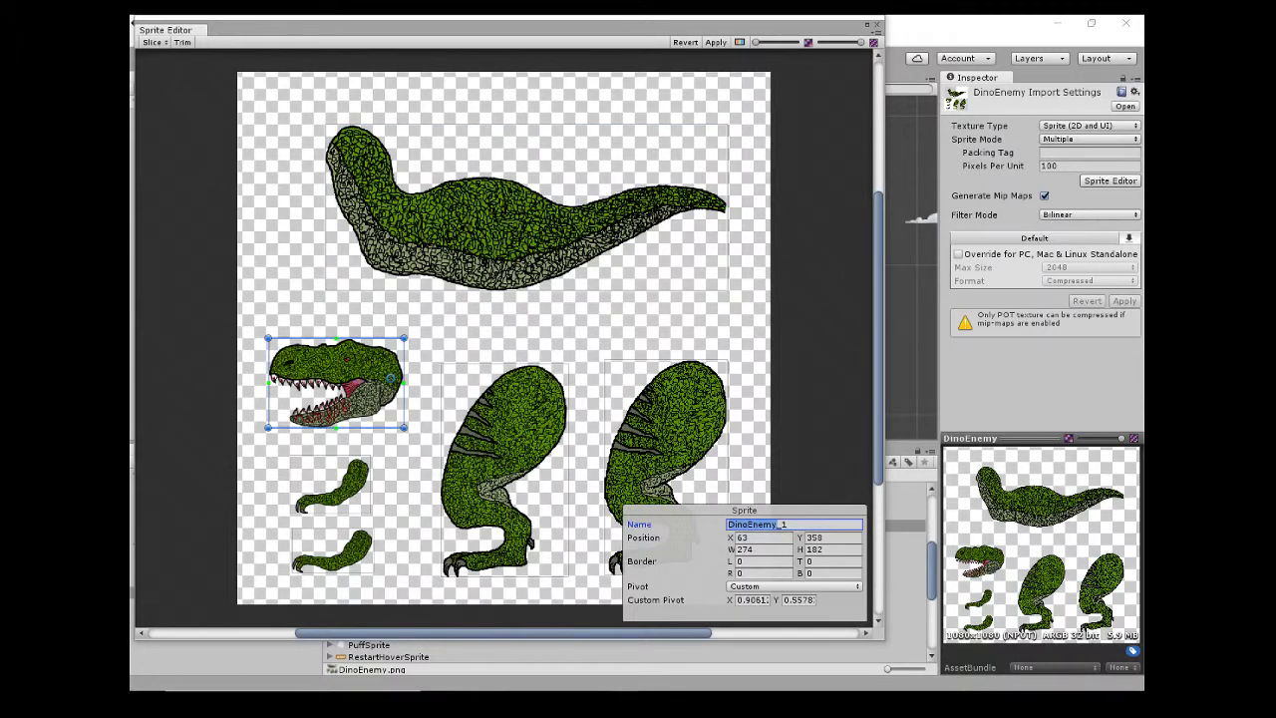
{"action": "left_click", "coordinate": [754, 524]}
{"action": "key", "text": "ctrl+a"}
{"action": "type", "text": "d_head"}
Rename the upper of the two arm slices to l_arm.
{"action": "left_click", "coordinate": [353, 499]}
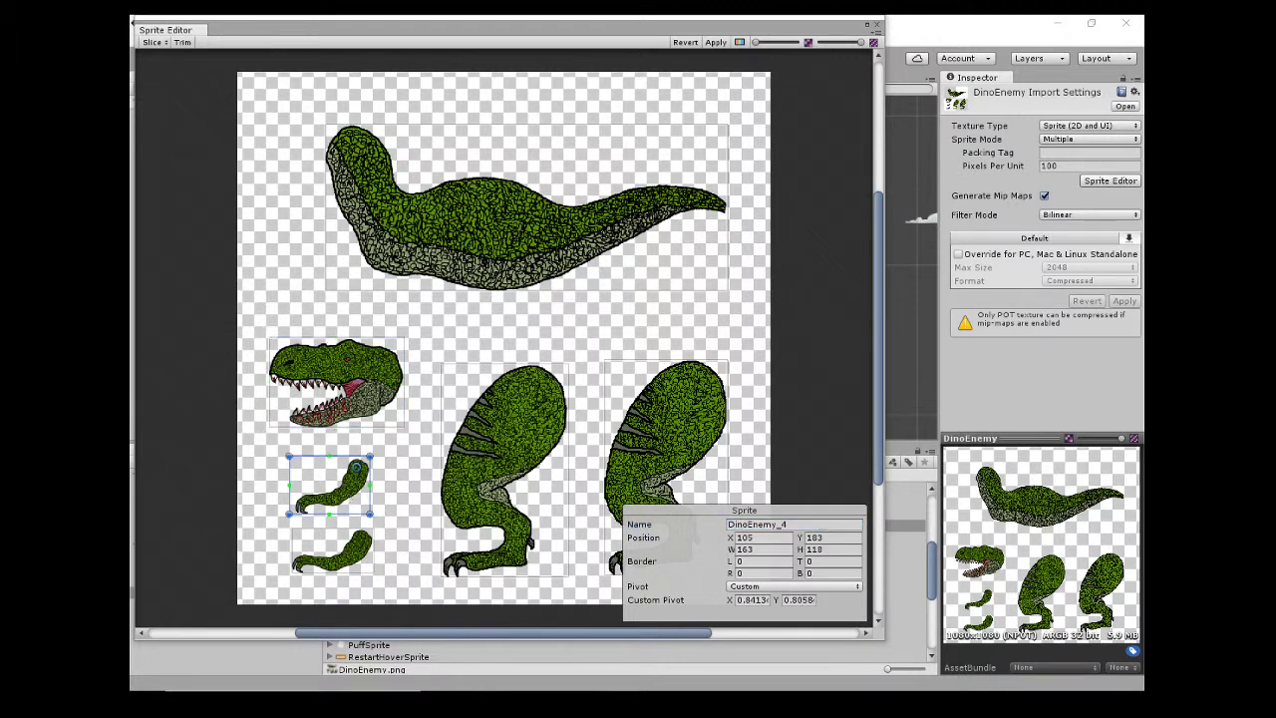
{"action": "double_click", "coordinate": [755, 523]}
{"action": "left_click", "coordinate": [749, 524]}
{"action": "left_click_drag", "start_coordinate": [787, 524], "coordinate": [698, 528]}
{"action": "key", "text": "BackSpace"}
{"action": "type", "text": "l_arm"}
Rename the lower of the two arm slices to r_arm.
{"action": "left_click", "coordinate": [344, 551]}
{"action": "left_click", "coordinate": [795, 525]}
{"action": "left_click_drag", "start_coordinate": [794, 525], "coordinate": [682, 523]}
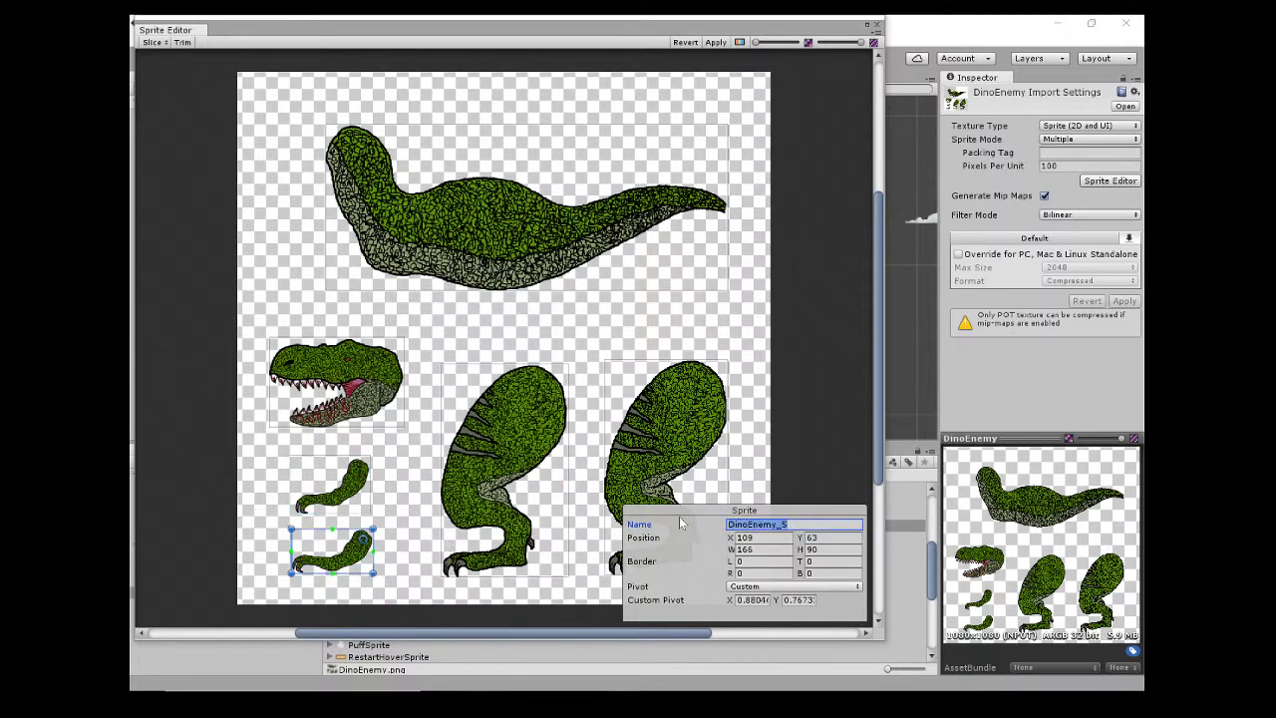
{"action": "type", "text": "r_arm"}
Rename the leg slice nearest the arms to l_leg and the other leg slice to r_leg.
{"action": "left_click", "coordinate": [462, 454]}
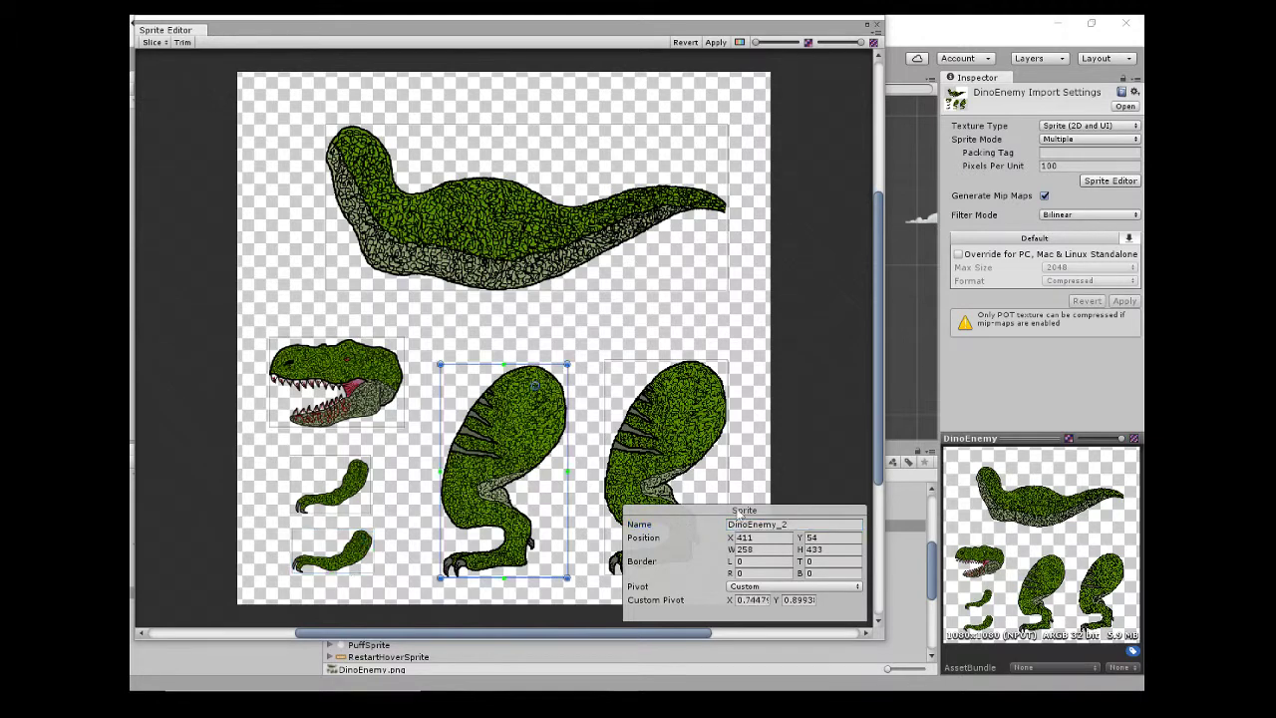
{"action": "left_click_drag", "start_coordinate": [788, 525], "coordinate": [684, 524]}
{"action": "type", "text": "l"}
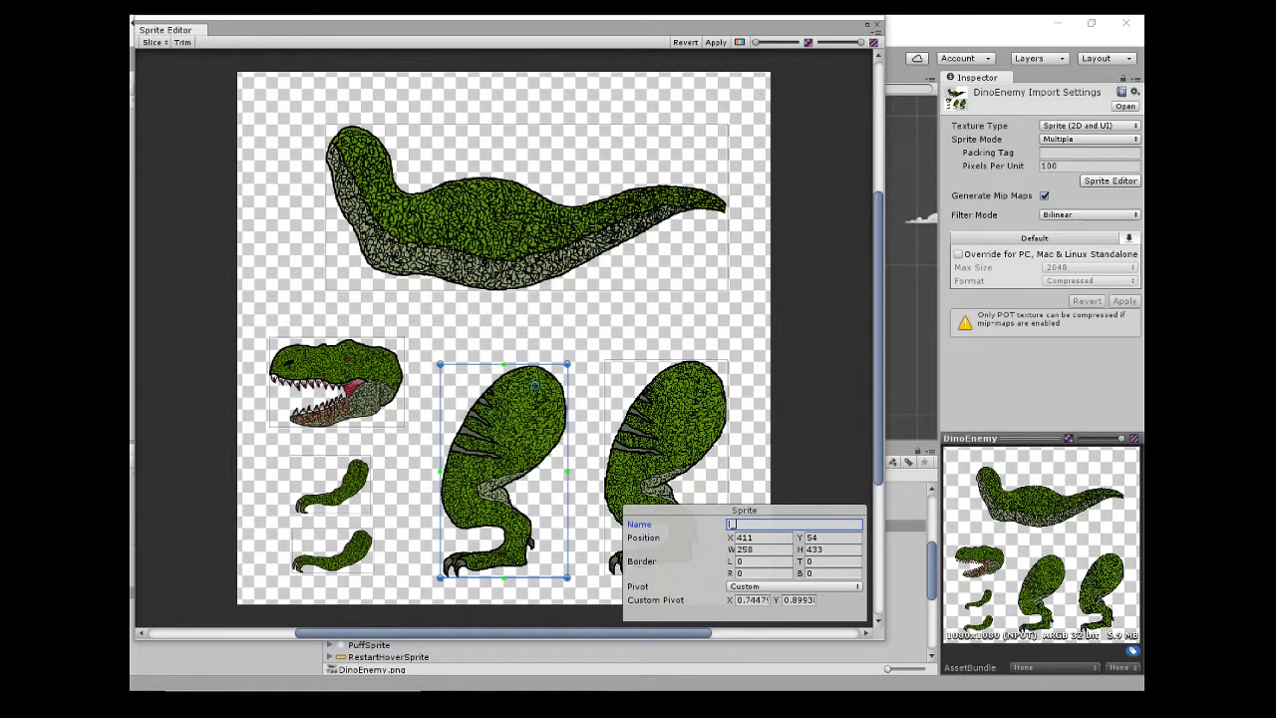
{"action": "type", "text": "leg"}
{"action": "left_click", "coordinate": [696, 461]}
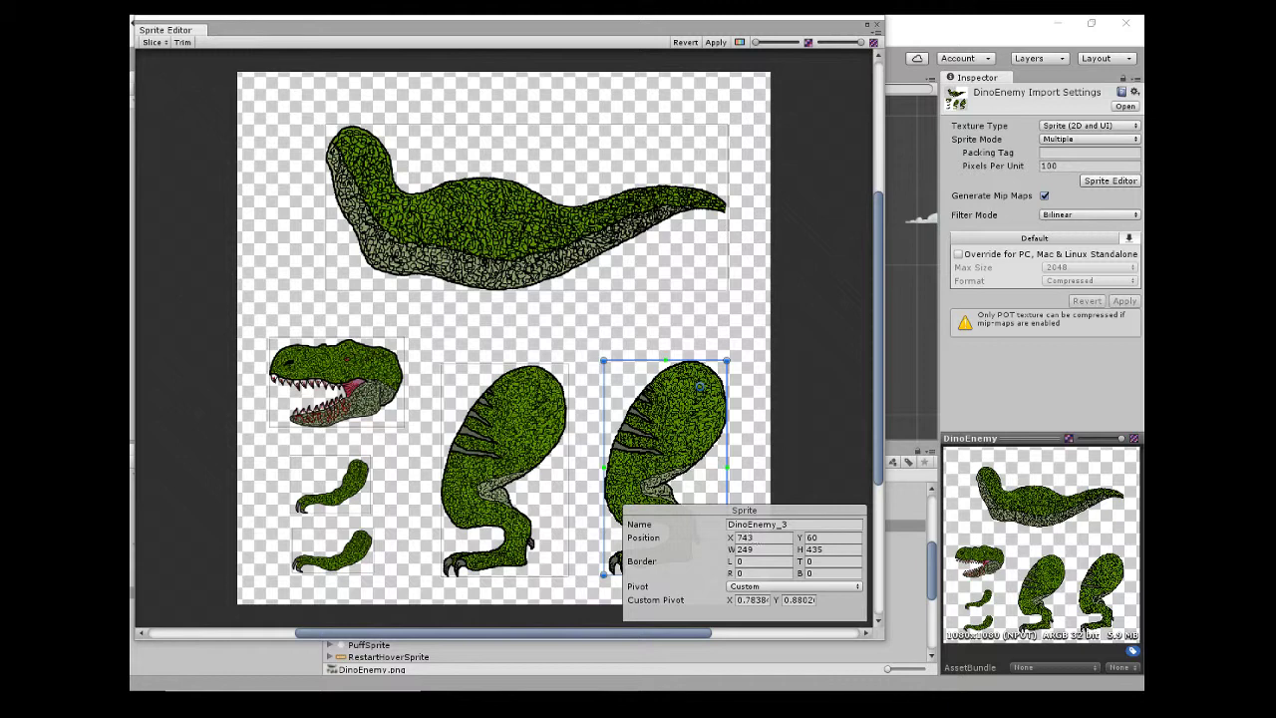
{"action": "left_click", "coordinate": [758, 524]}
{"action": "type", "text": "r_leg"}
Rename the large body slice with the neck and tail to c_torso and deselect it.
{"action": "left_click", "coordinate": [490, 242]}
{"action": "left_click", "coordinate": [755, 526]}
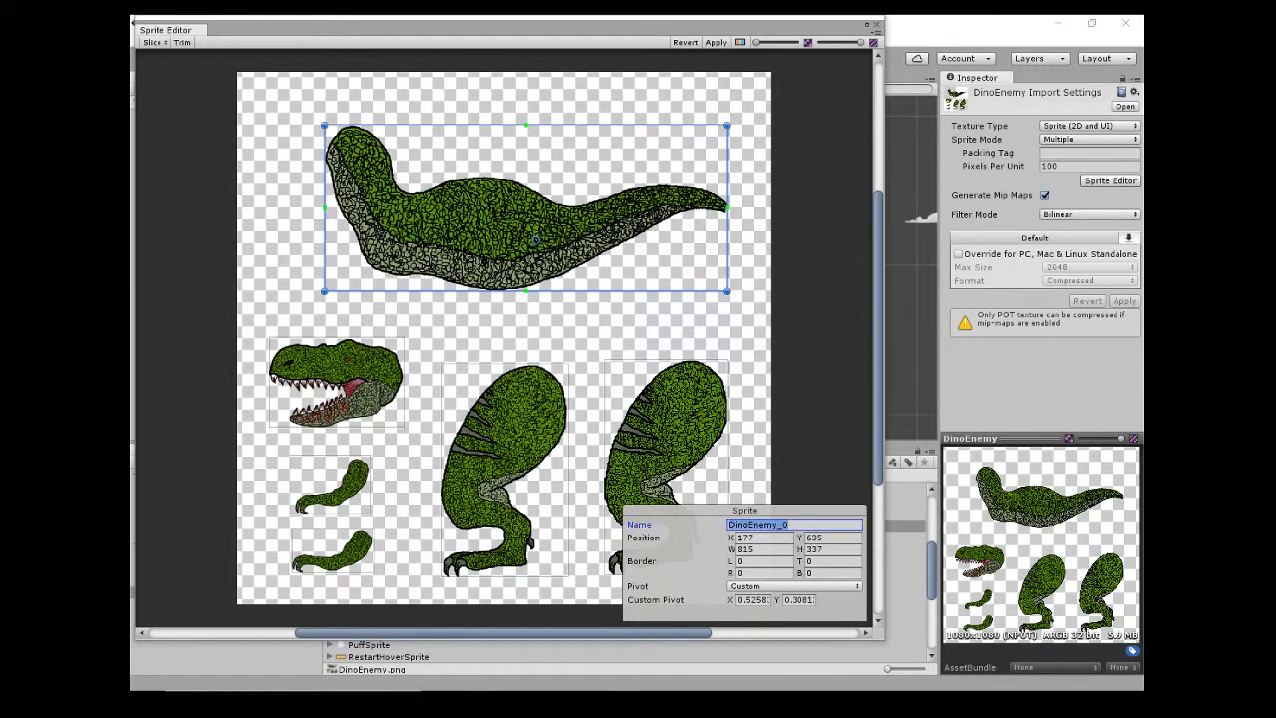
{"action": "type", "text": "c_torso"}
{"action": "left_click", "coordinate": [588, 351]}
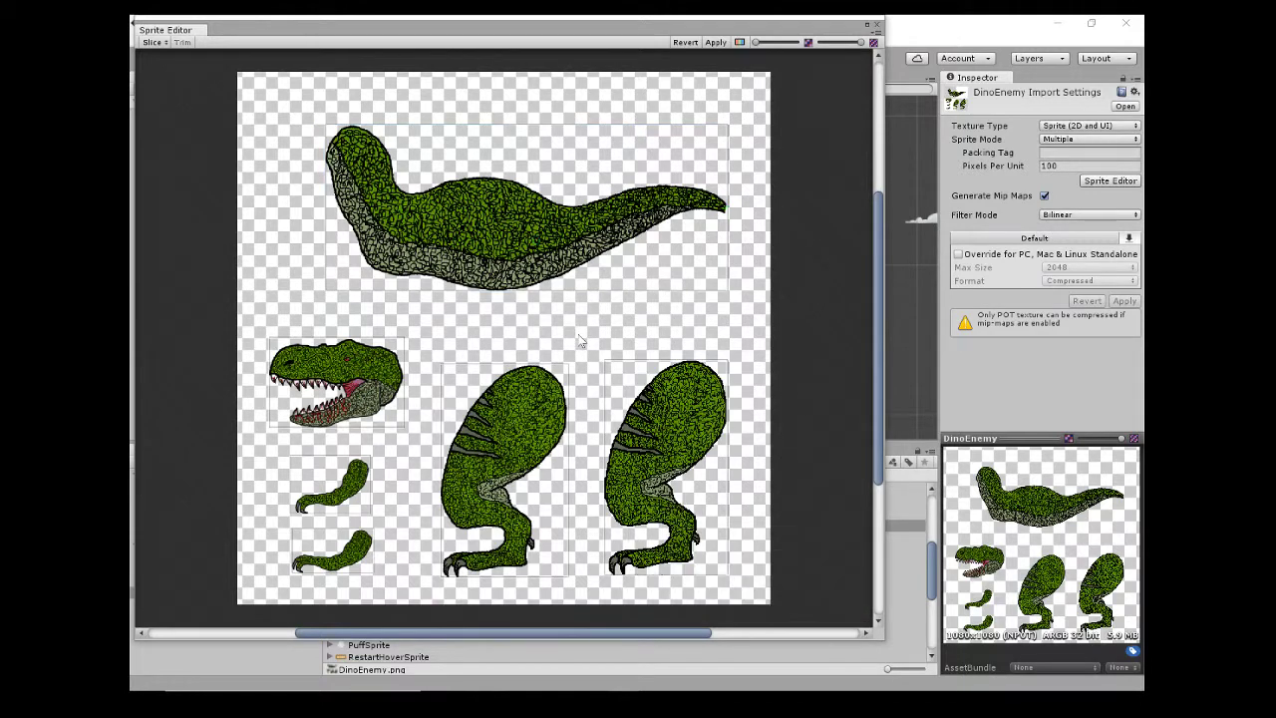
Check the names of the leg, head, arm and torso slices, and apply the slice changes to the DinoEnemy texture.
{"action": "left_click", "coordinate": [516, 388]}
{"action": "left_click", "coordinate": [616, 404]}
{"action": "left_click", "coordinate": [349, 369]}
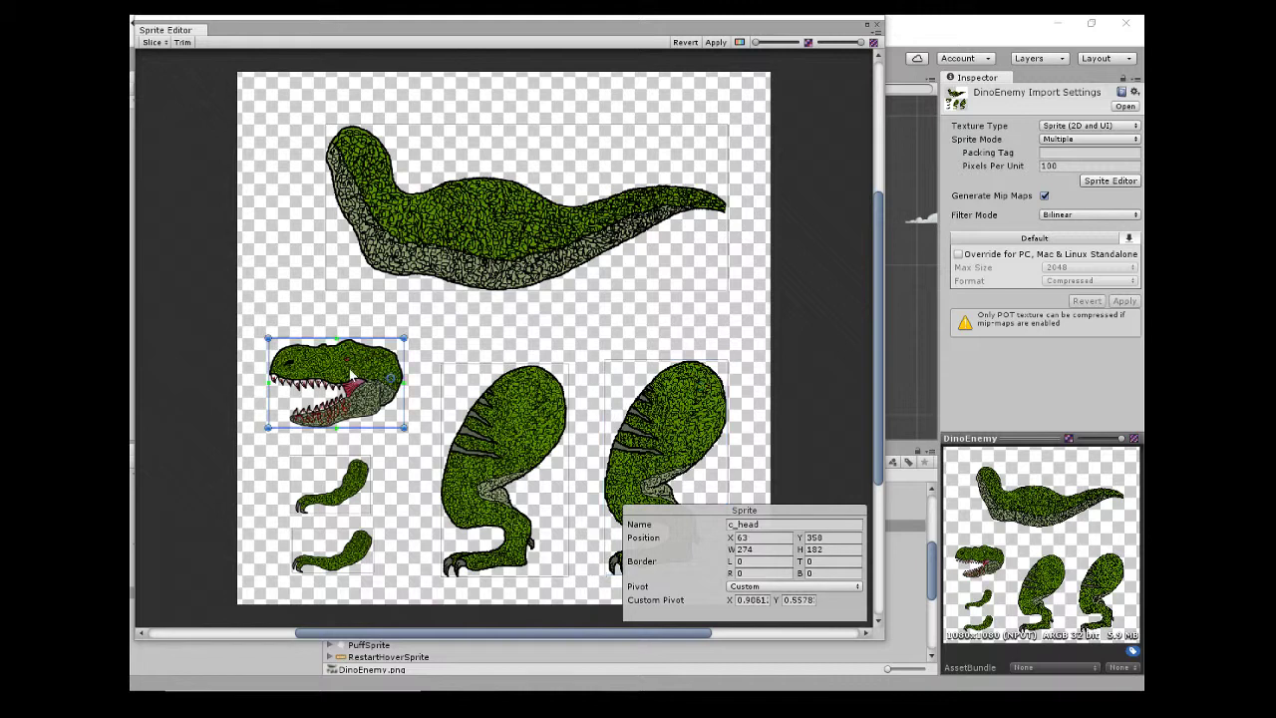
{"action": "left_click", "coordinate": [344, 484]}
{"action": "left_click", "coordinate": [344, 536]}
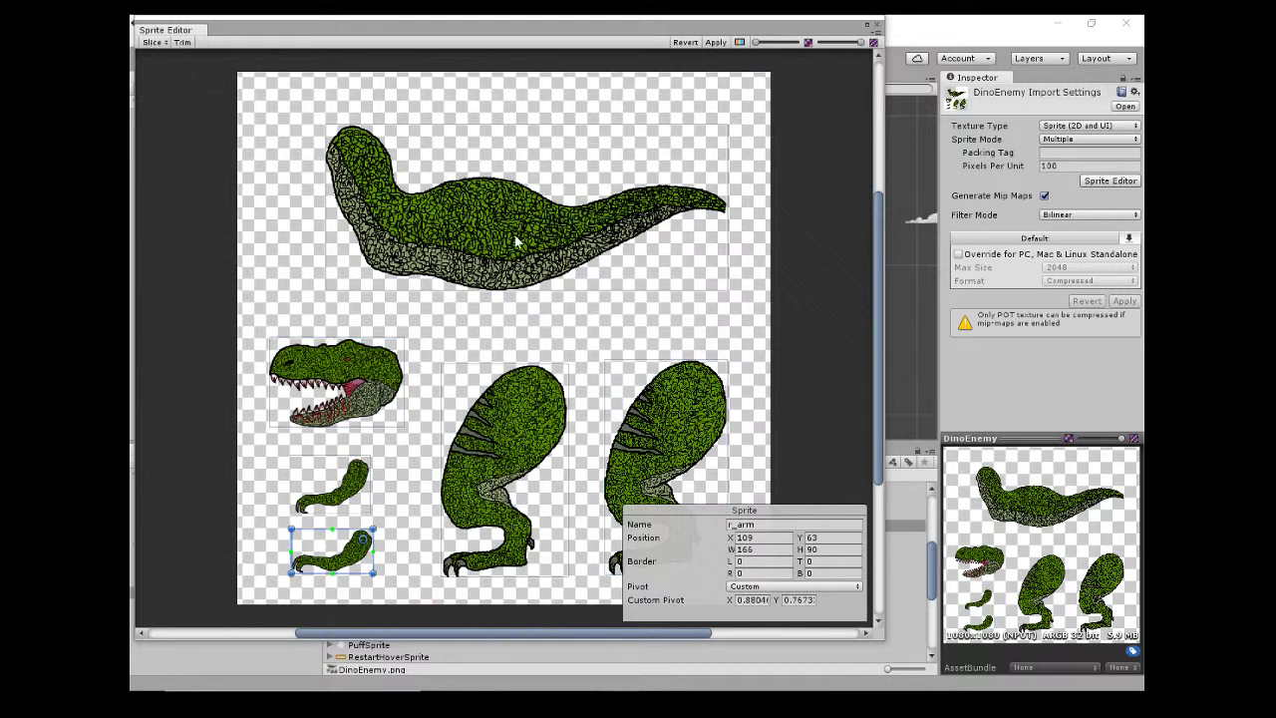
{"action": "left_click", "coordinate": [458, 251]}
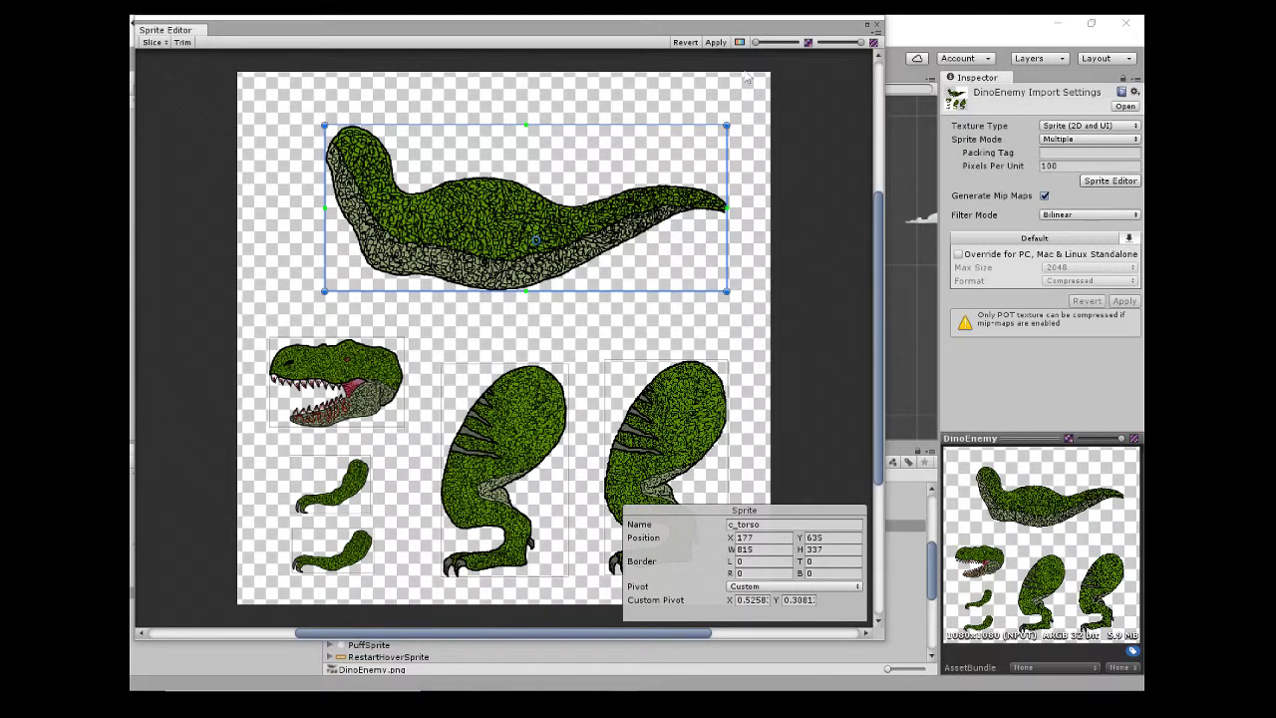
{"action": "left_click", "coordinate": [714, 43]}
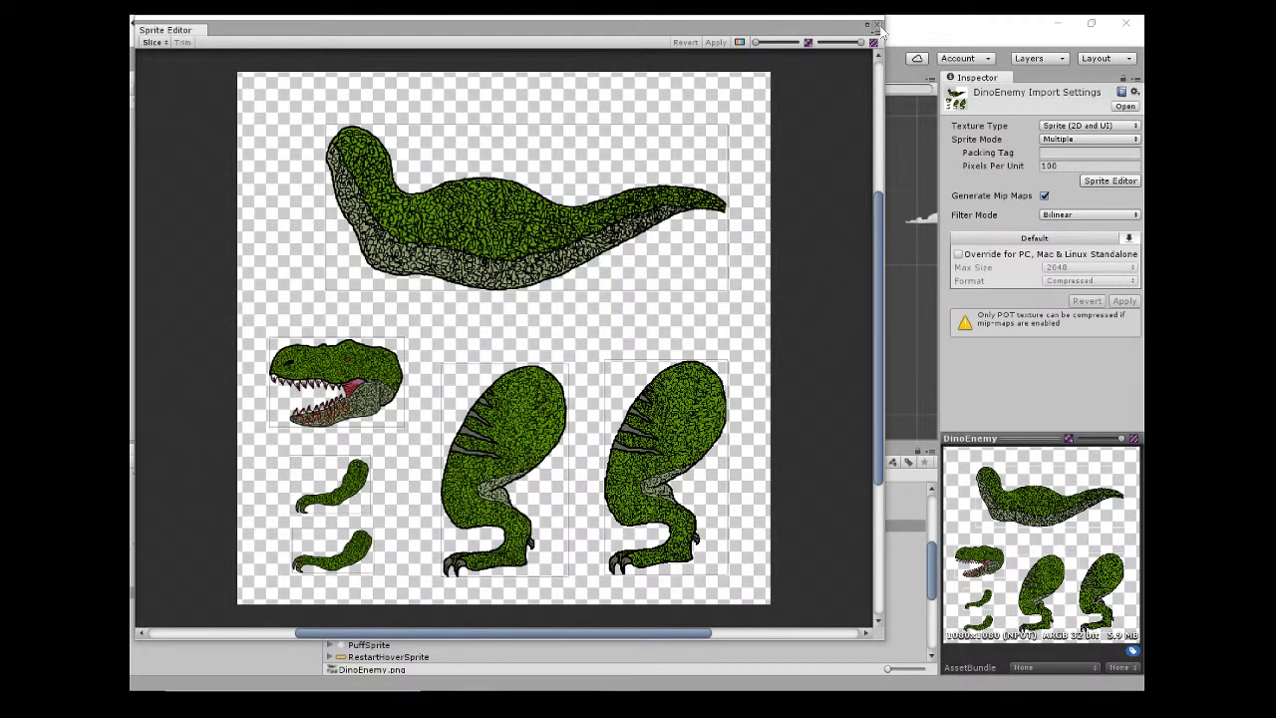
{"action": "key", "text": "alt+Tab"}
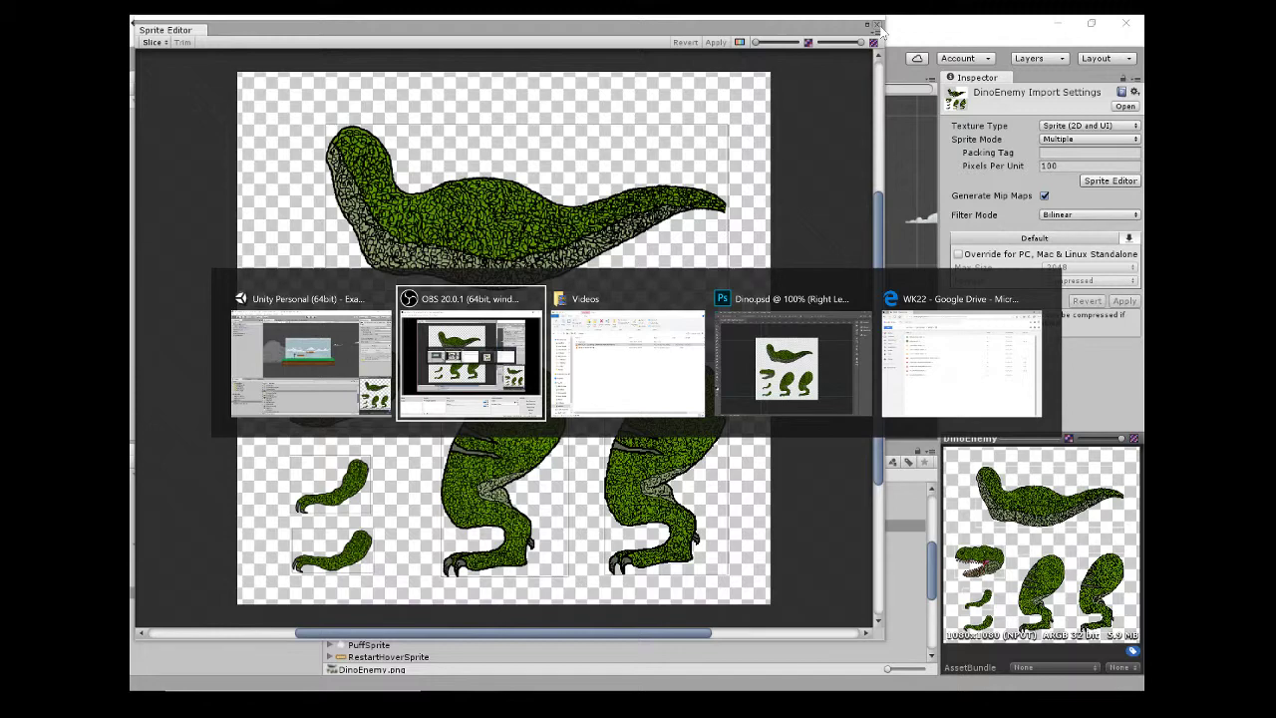